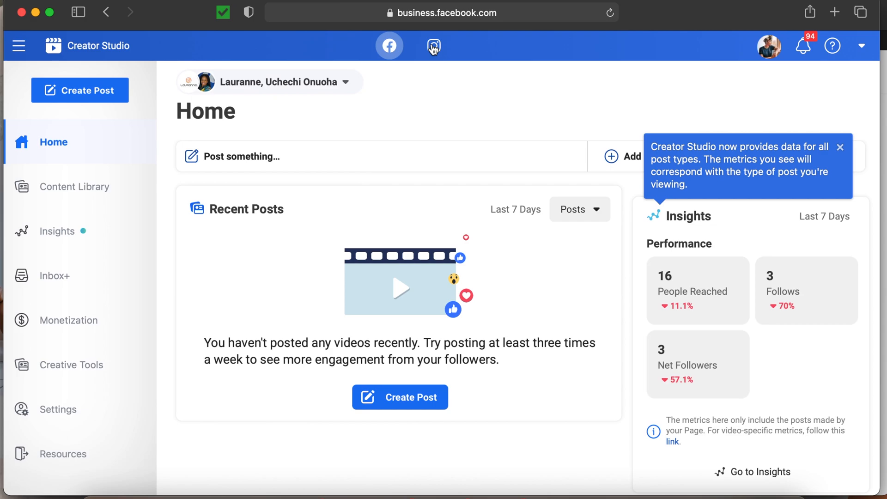
Examine the recent posts, insights and post summary on the Facebook Home overview.
scroll(168, 217, "down", 5)
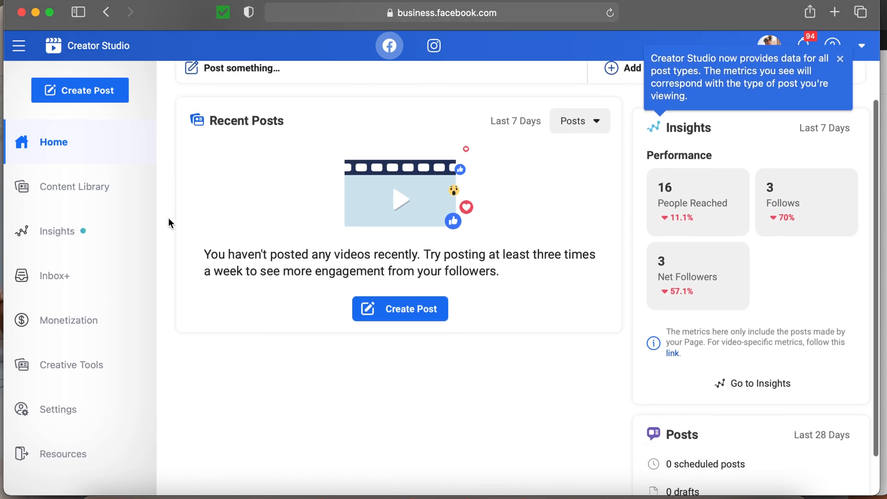
scroll(168, 217, "up", 5)
scroll(56, 235, "down", 5)
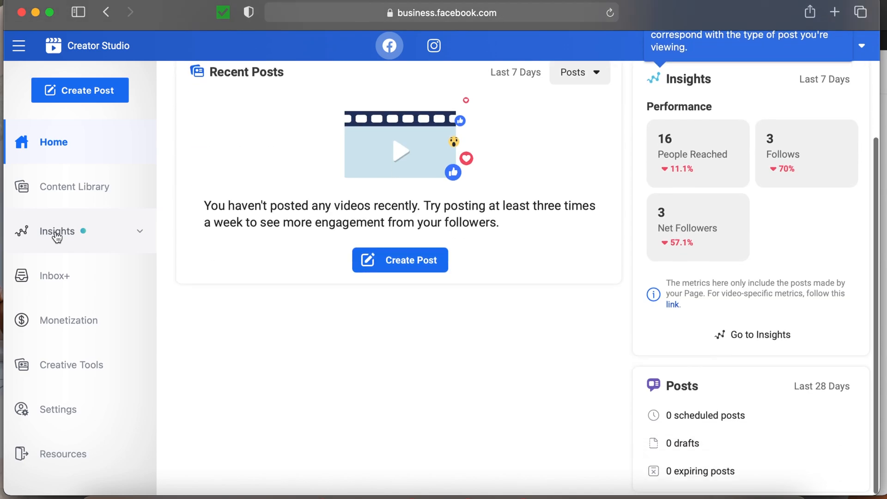
scroll(56, 236, "up", 5)
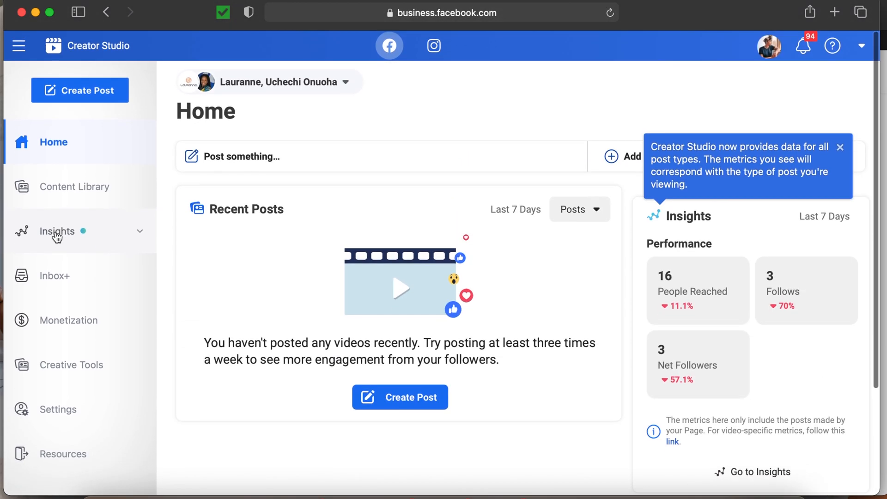
Compare the Instagram and Facebook views of Creator Studio, ending on the Facebook one.
left_click(434, 46)
left_click(389, 46)
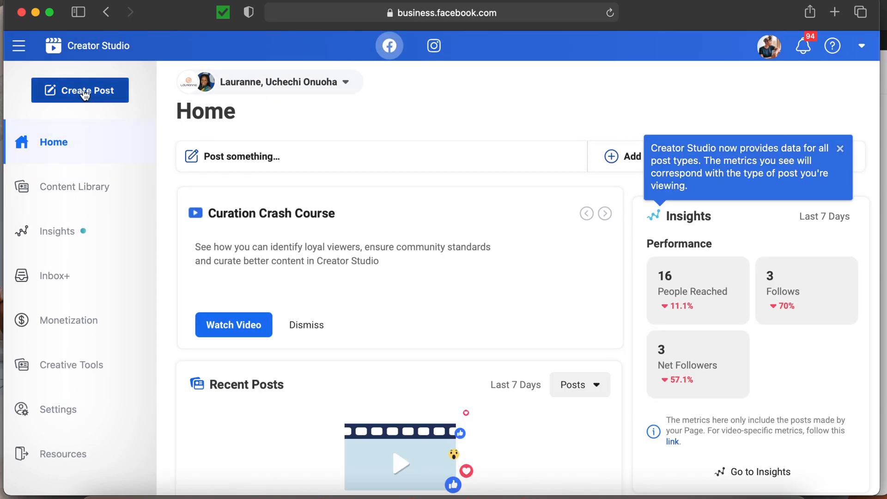
left_click(436, 46)
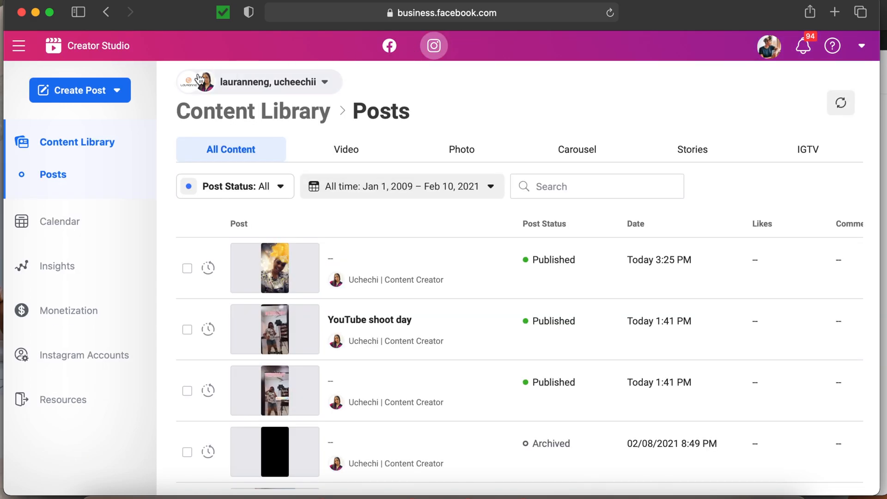
left_click(389, 46)
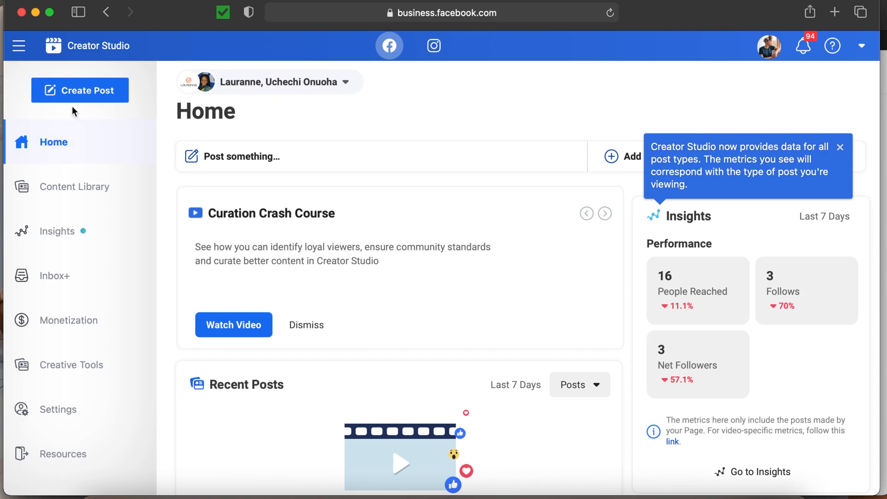
Open the Facebook content library and limit it to the creator's personal page by deselecting the Lauranne page.
left_click(95, 193)
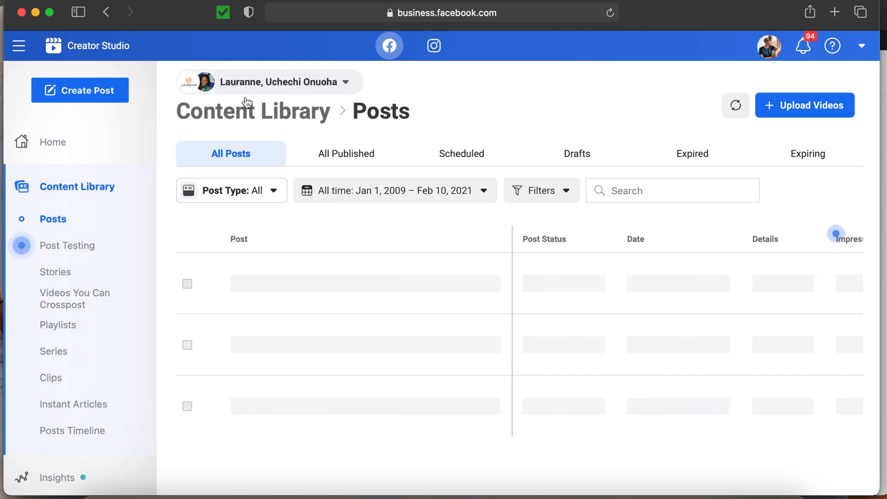
left_click(347, 83)
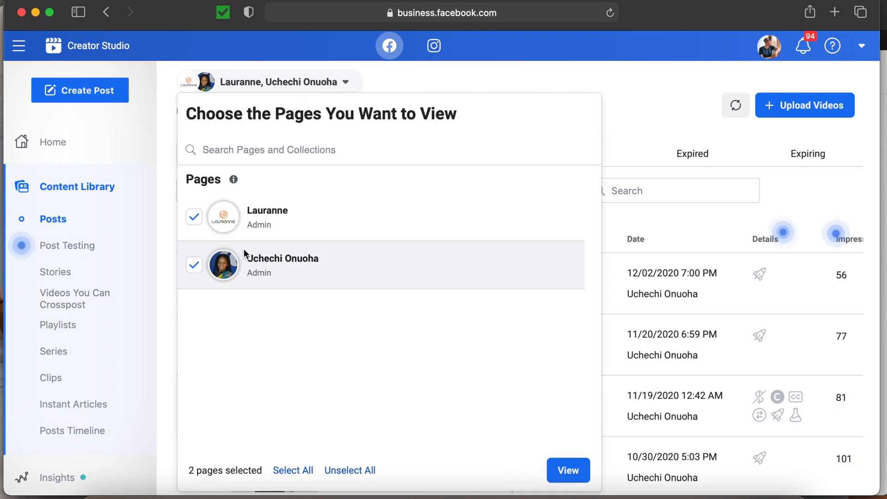
left_click(194, 217)
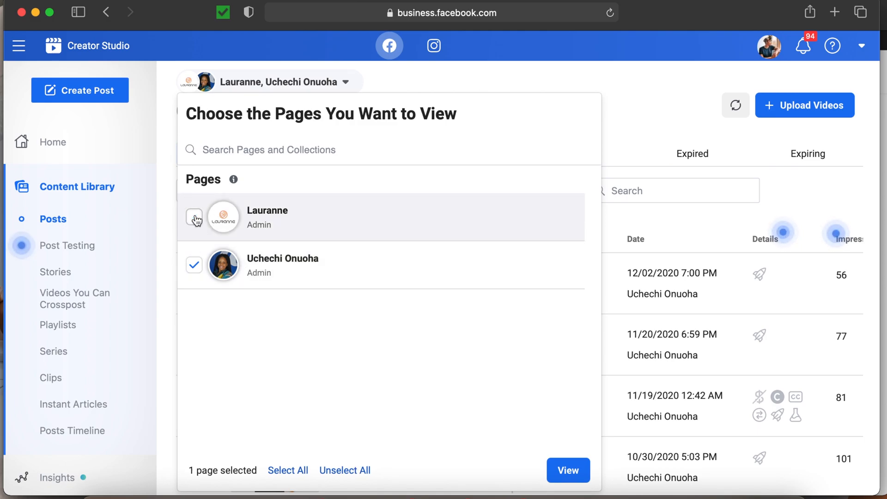
left_click(568, 469)
scroll(113, 277, "down", 5)
scroll(113, 277, "up", 5)
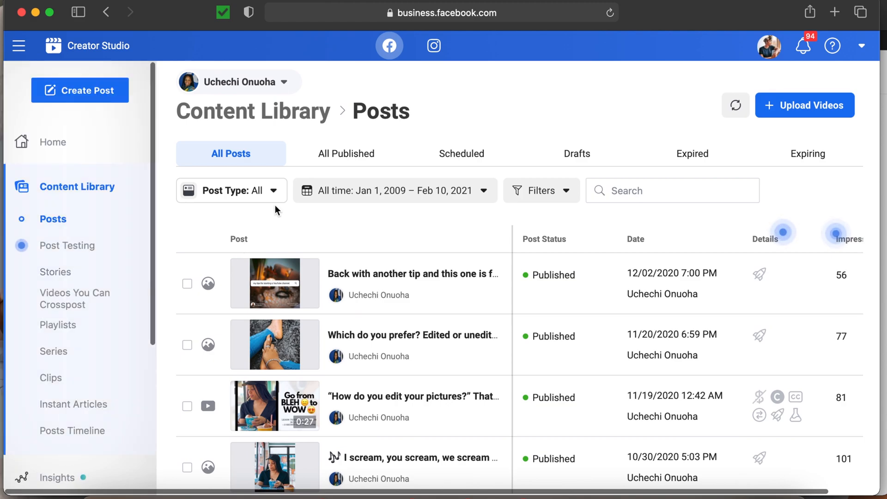
Examine the post type and date range filter options for the Facebook posts.
left_click(277, 194)
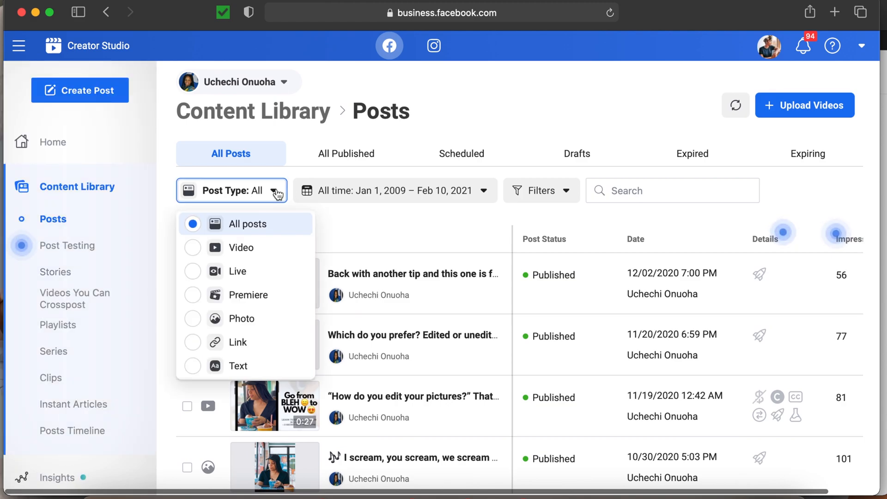
left_click(277, 194)
left_click(483, 192)
left_click(483, 193)
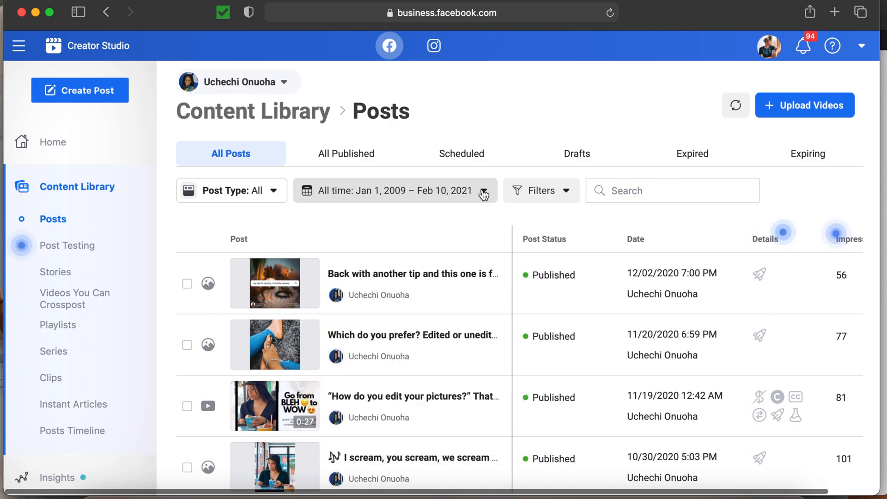
Look through the published, scheduled, draft and complete Facebook post lists, and return to the Home overview.
left_click(346, 156)
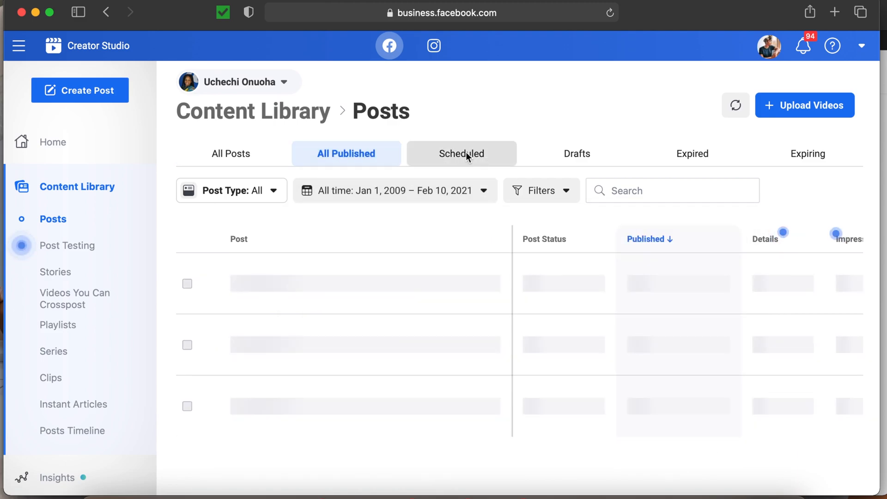
left_click(464, 155)
left_click(591, 157)
left_click(238, 162)
left_click(74, 156)
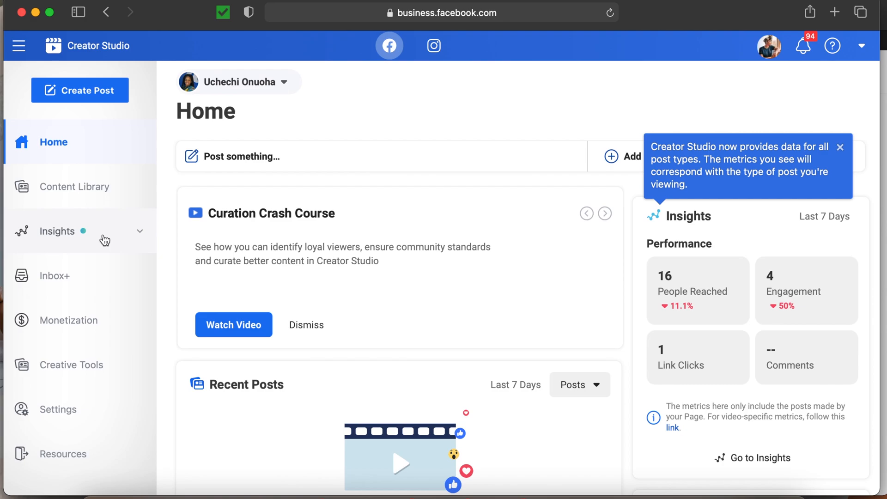
Open Monetization with Facebook and examine the page eligibility and the available monetization tools.
scroll(105, 240, "down", 1)
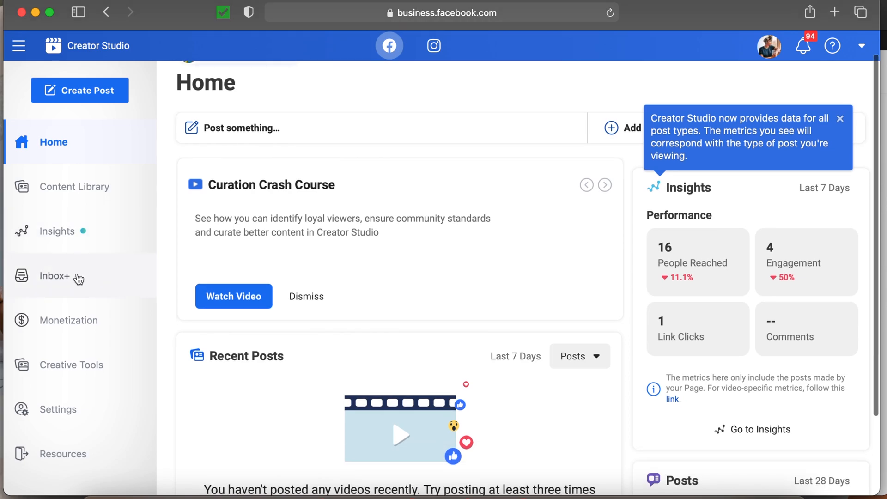
left_click(82, 323)
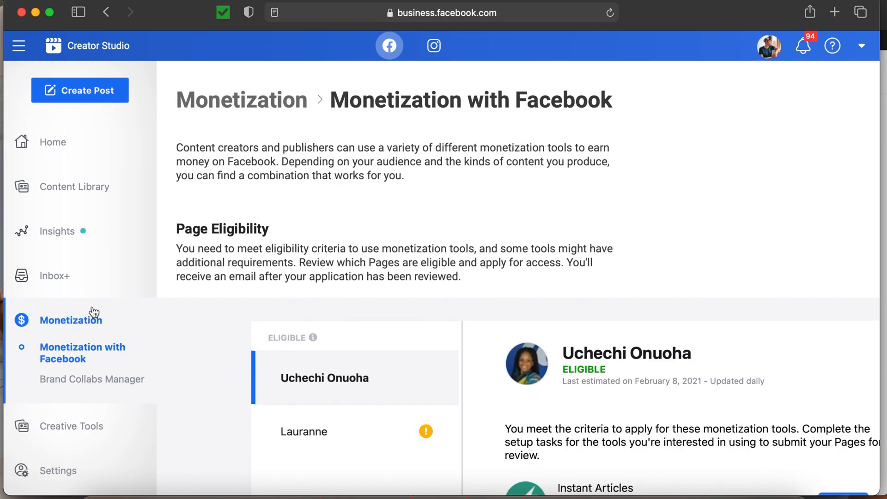
scroll(183, 337, "down", 5)
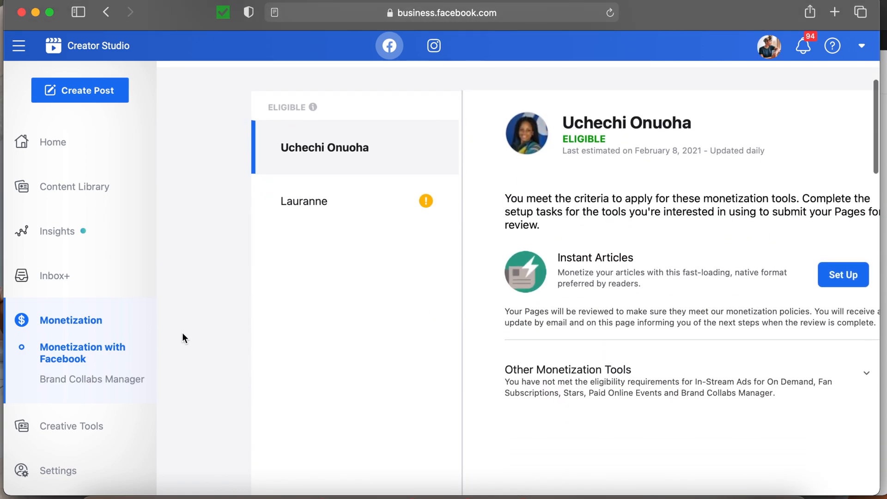
scroll(182, 332, "up", 5)
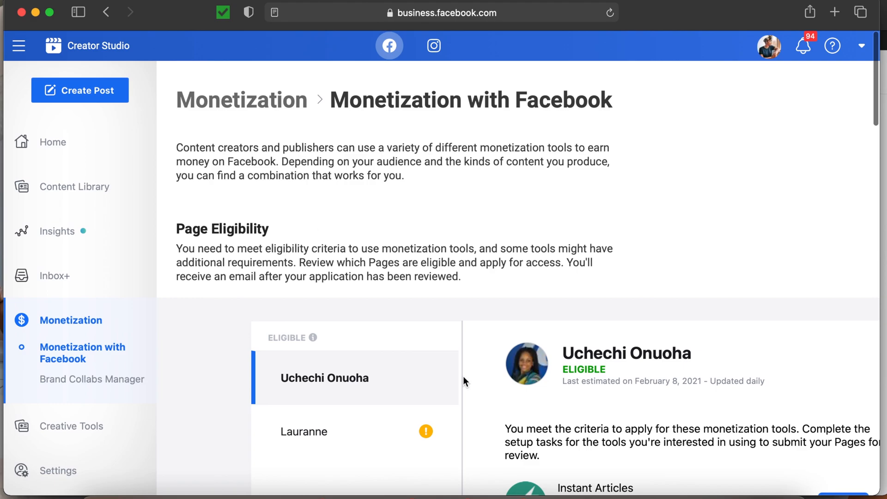
scroll(462, 376, "down", 3)
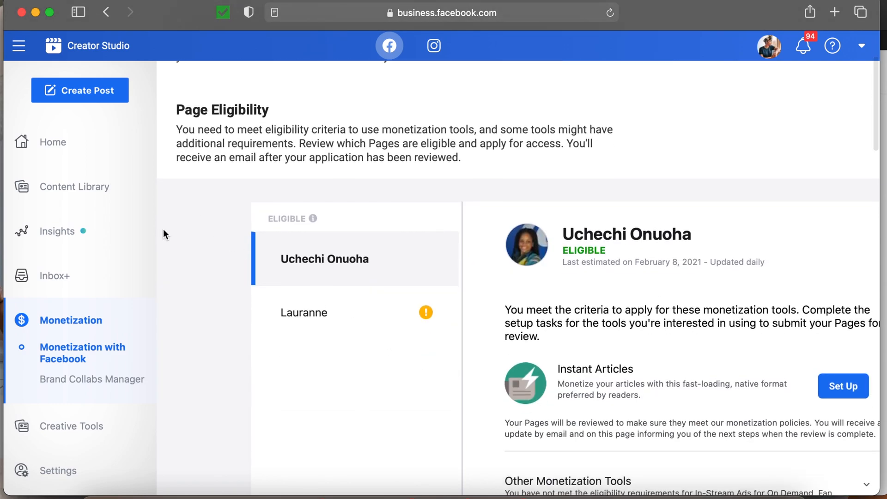
scroll(163, 229, "down", 3)
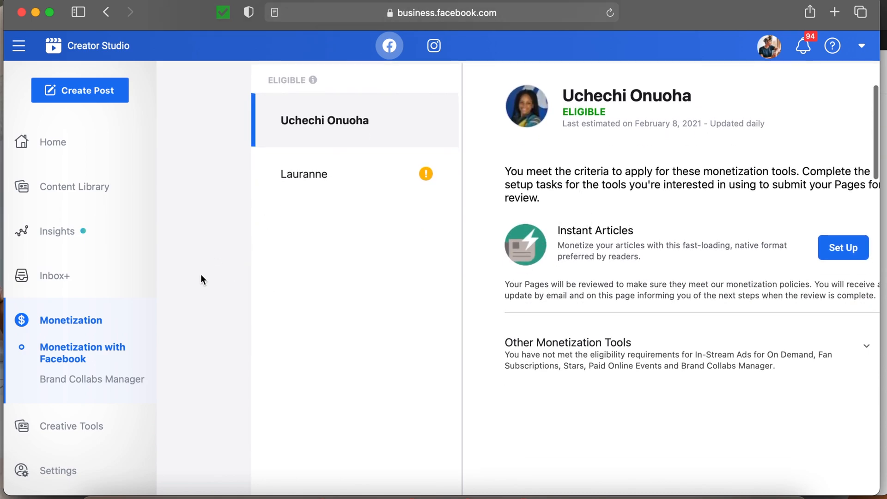
scroll(200, 279, "down", 15)
scroll(200, 277, "down", 7)
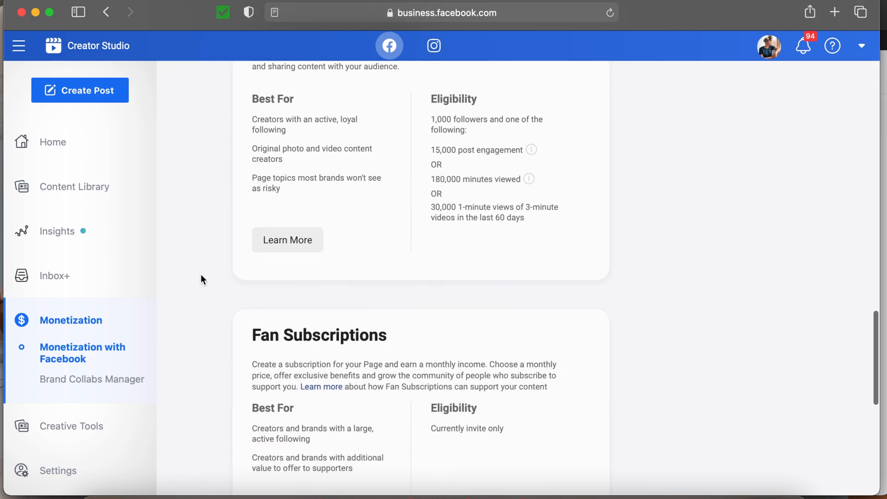
scroll(201, 277, "down", 10)
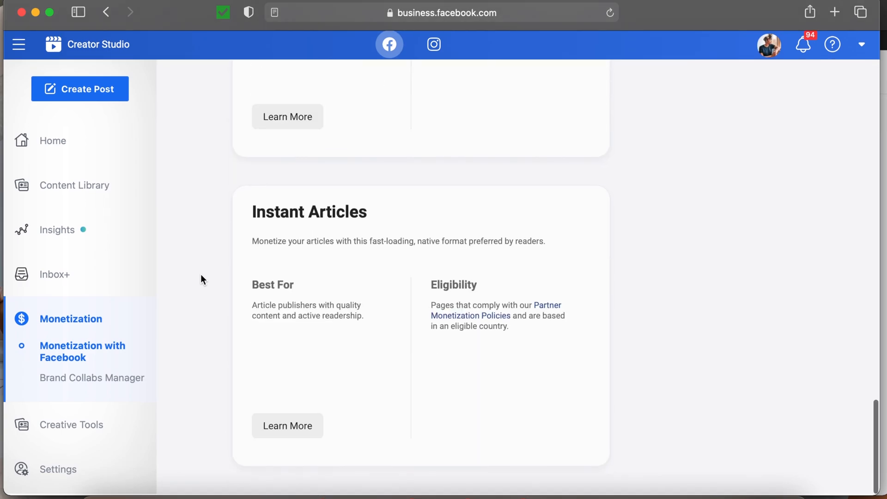
Review the In-Stream Ads eligibility requirements and go back to the page eligibility section.
scroll(200, 278, "up", 20)
scroll(200, 277, "up", 3)
scroll(200, 277, "down", 5)
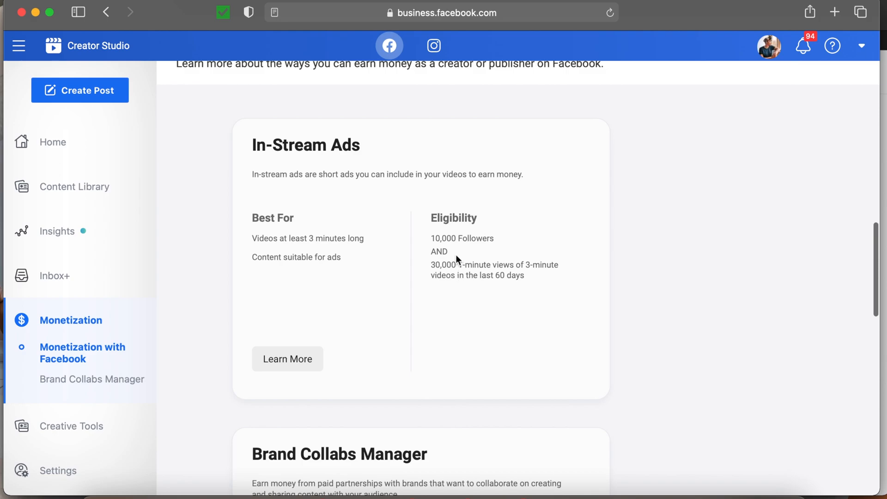
scroll(172, 303, "down", 1)
scroll(172, 303, "up", 4)
scroll(172, 303, "down", 4)
scroll(172, 303, "up", 6)
scroll(172, 303, "up", 8)
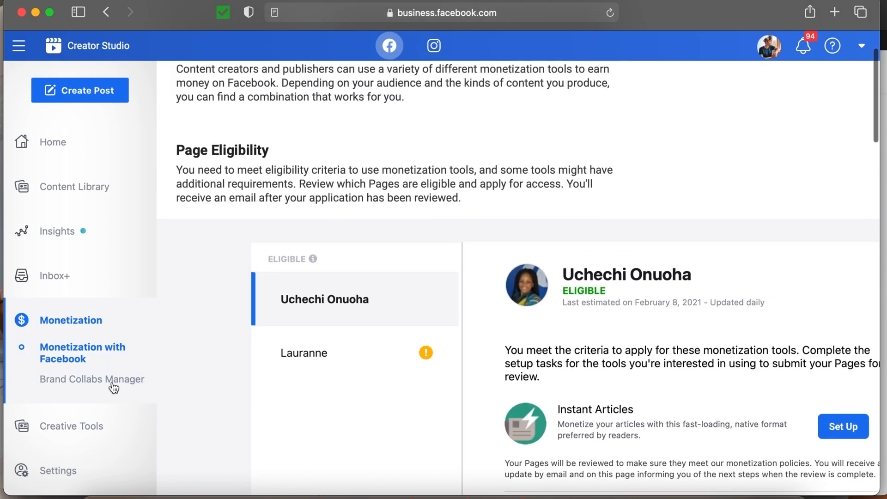
View the Live Dashboard among the creative tools and the Page & Permission settings.
left_click(75, 426)
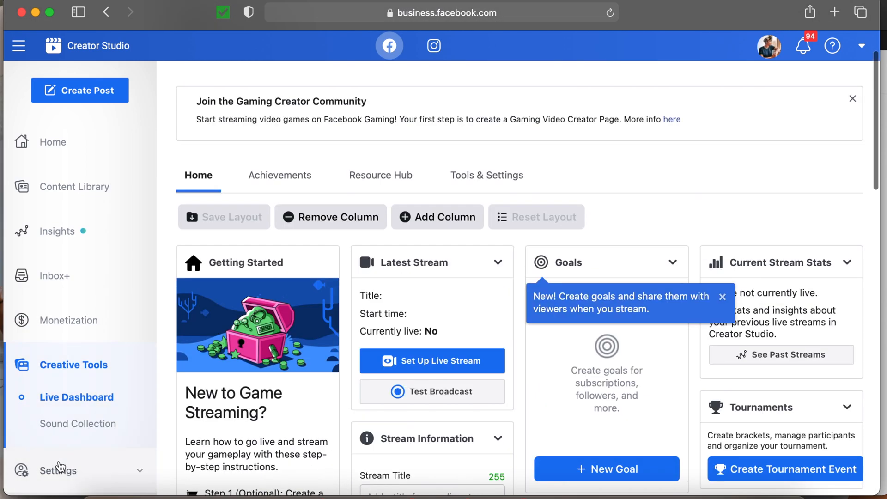
left_click(59, 470)
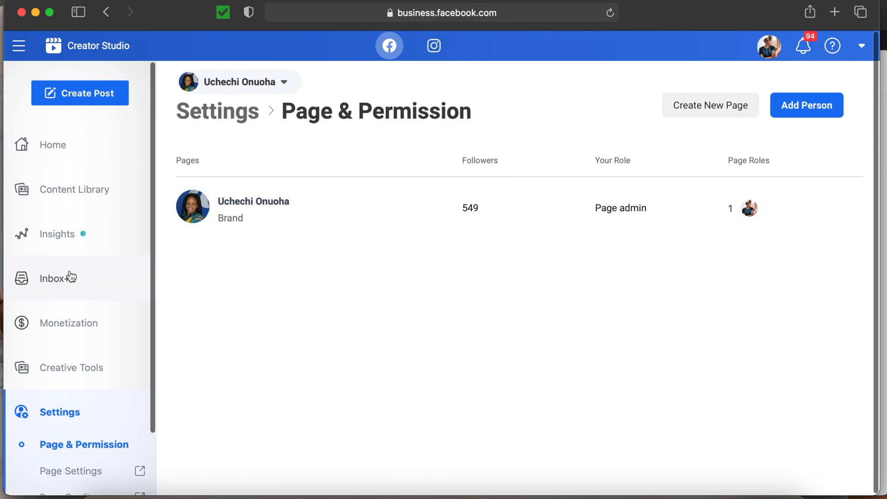
Switch to Instagram and look through all posts in its content library.
left_click(434, 46)
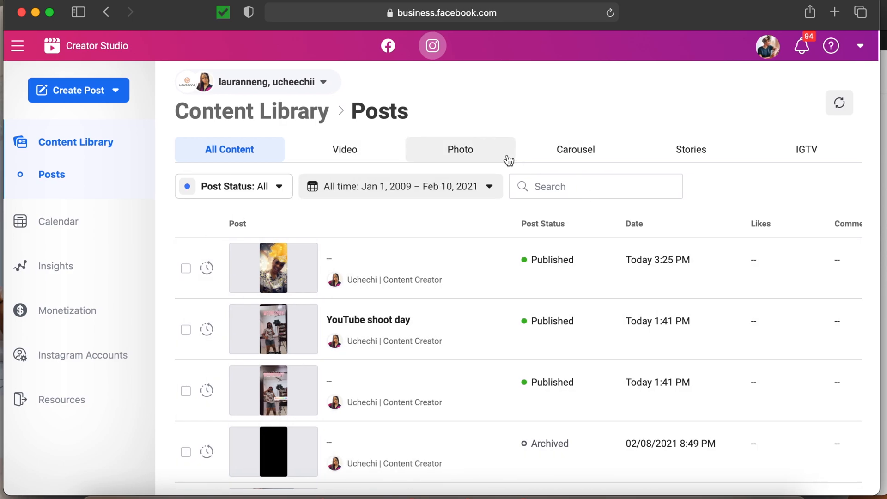
scroll(503, 287, "down", 5)
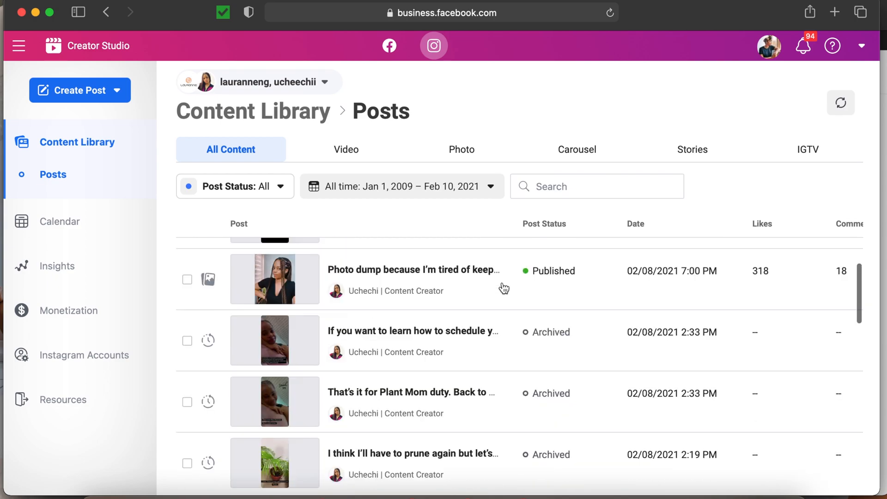
scroll(503, 287, "up", 5)
Show the Instagram calendar for the creator's personal profile and look over the February 2021 posts.
left_click(88, 217)
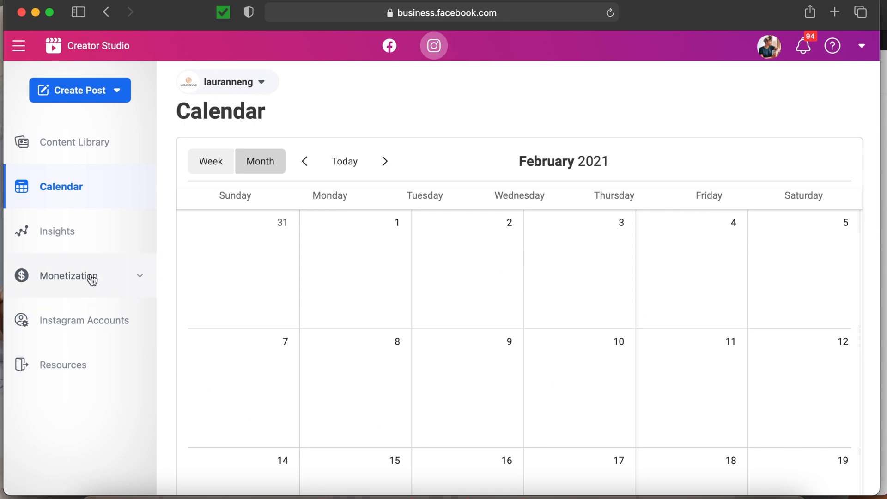
left_click(262, 84)
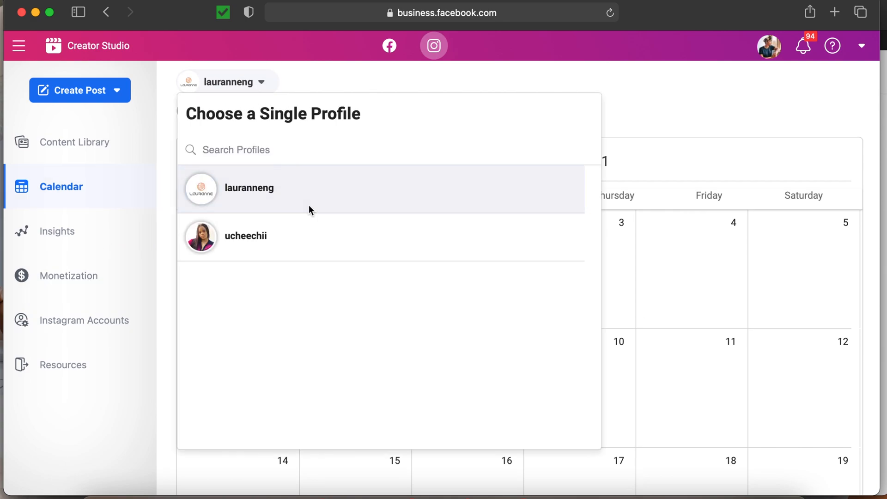
left_click(304, 236)
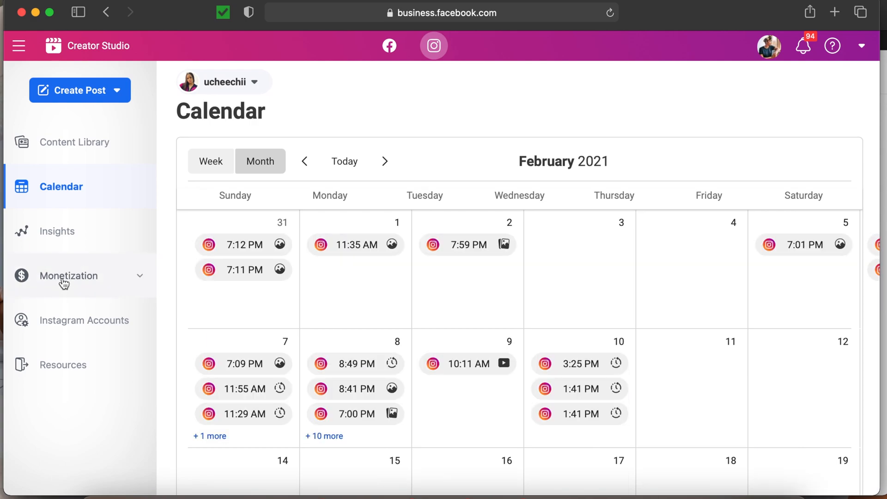
scroll(342, 298, "down", 3)
scroll(342, 298, "up", 3)
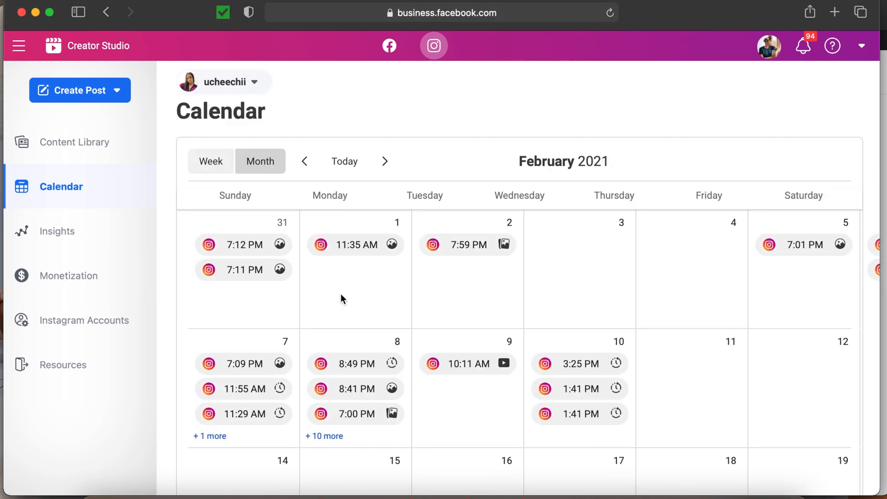
View Instagram's Brand Collabs Manager and the list of connected Instagram accounts.
left_click(94, 279)
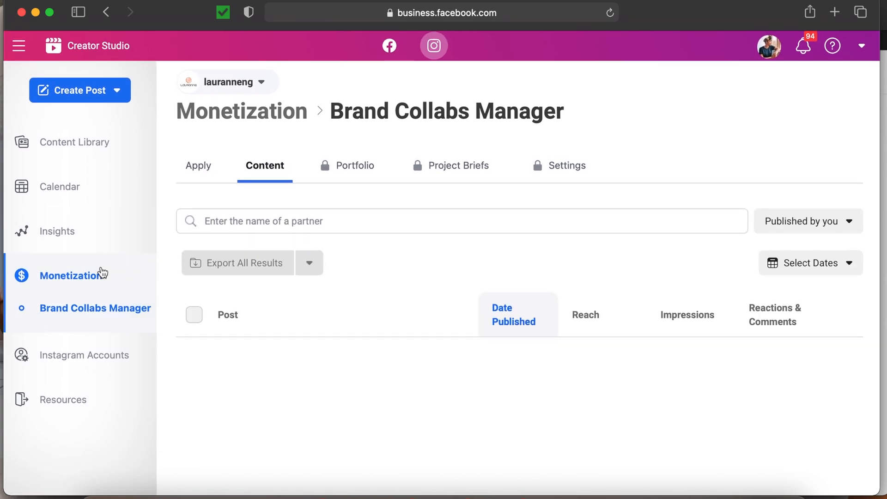
left_click(90, 352)
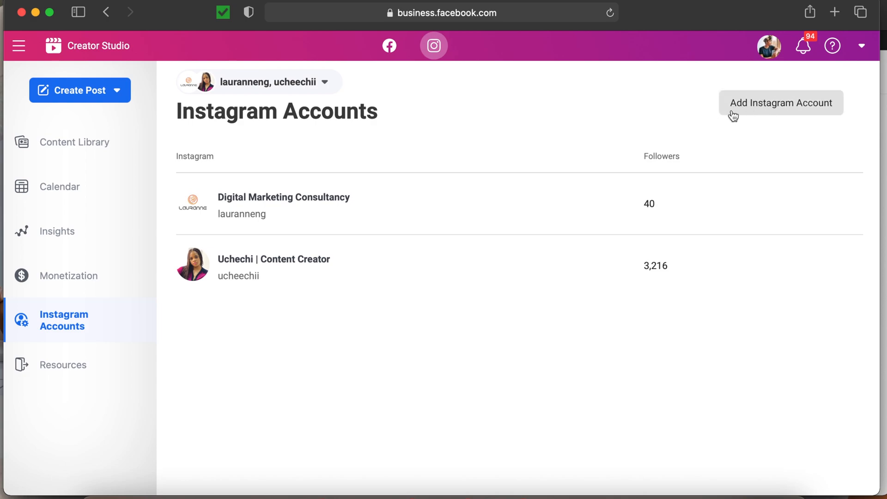
mouse_move(53, 379)
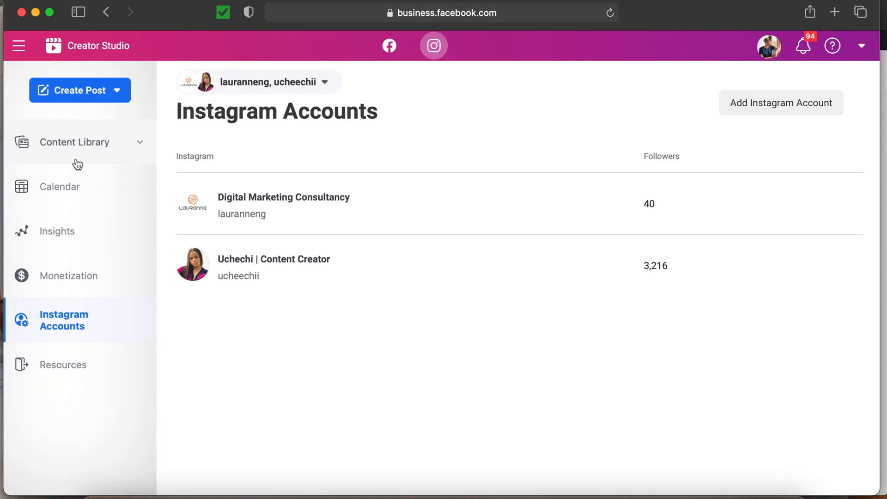
Start a new Instagram feed post for the creator's personal account from the content library.
left_click(79, 142)
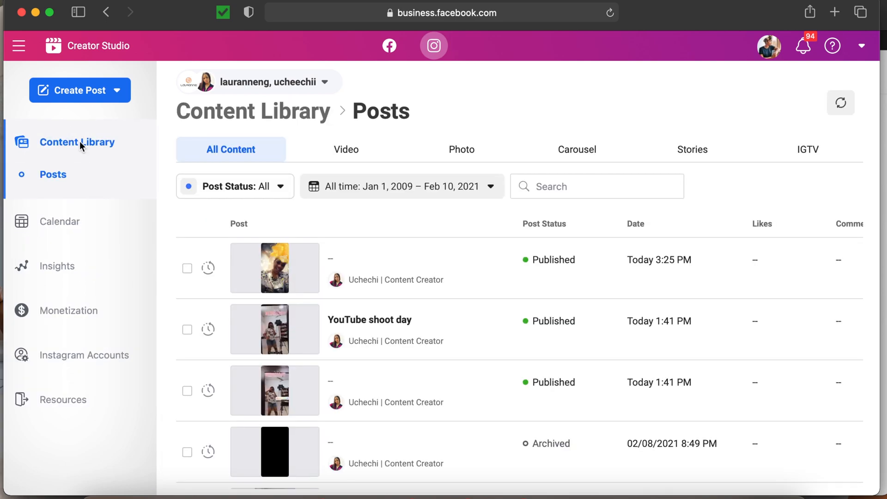
left_click(84, 91)
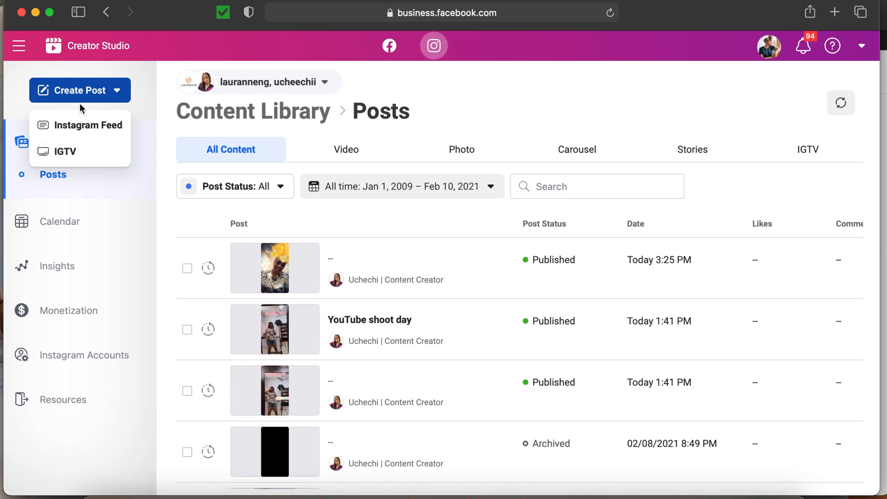
left_click(86, 130)
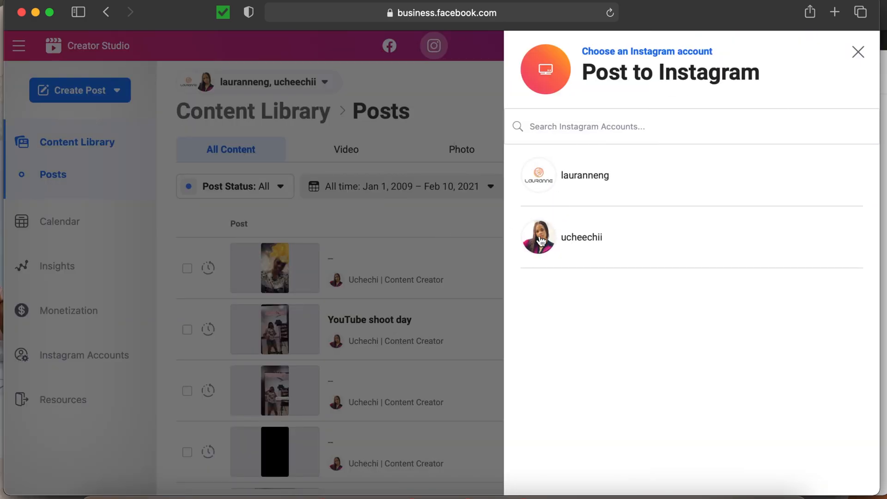
left_click(627, 250)
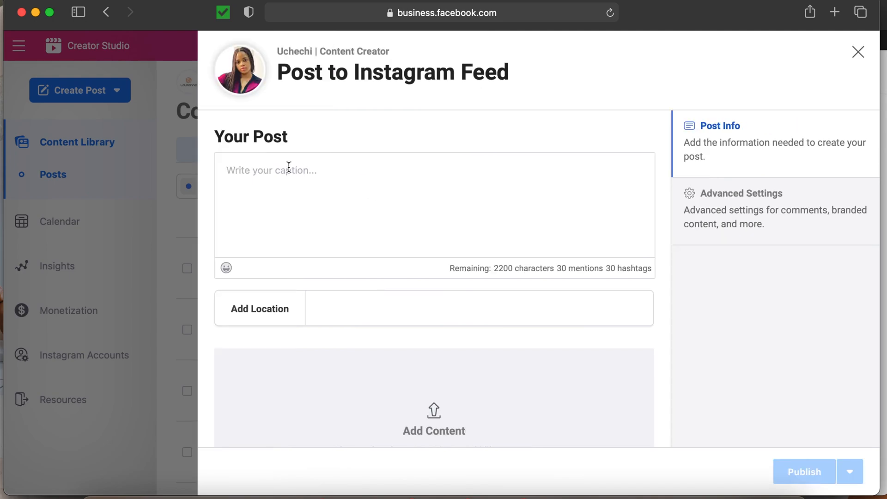
Try the placeholder caption "hjfjhuksjf" and search for Lagos as the post's location, clearing the location entry.
left_click(319, 176)
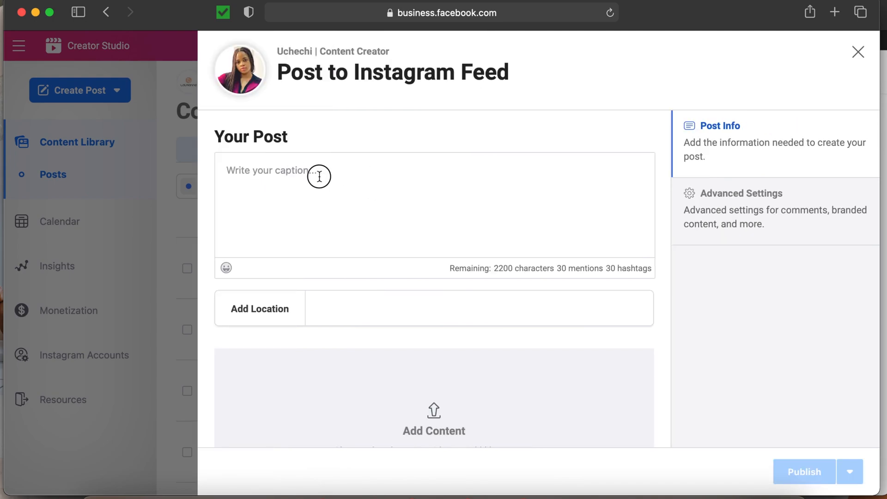
type("hjfjhuksjf")
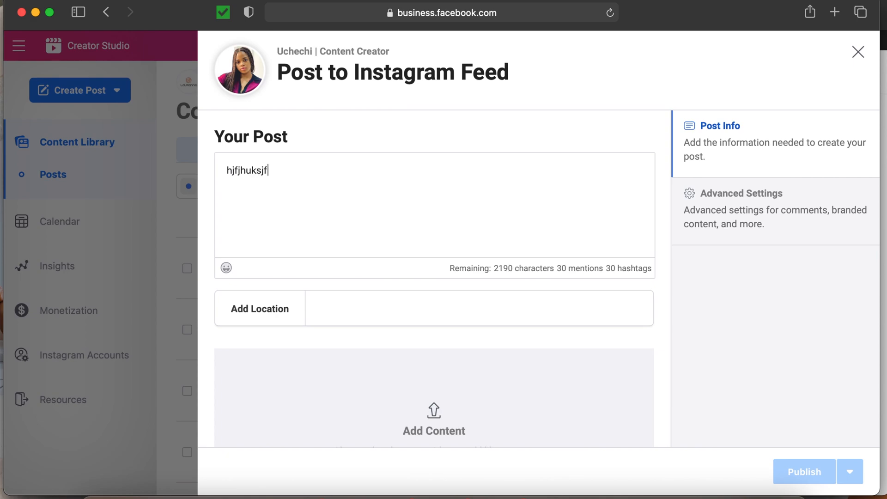
left_click(323, 309)
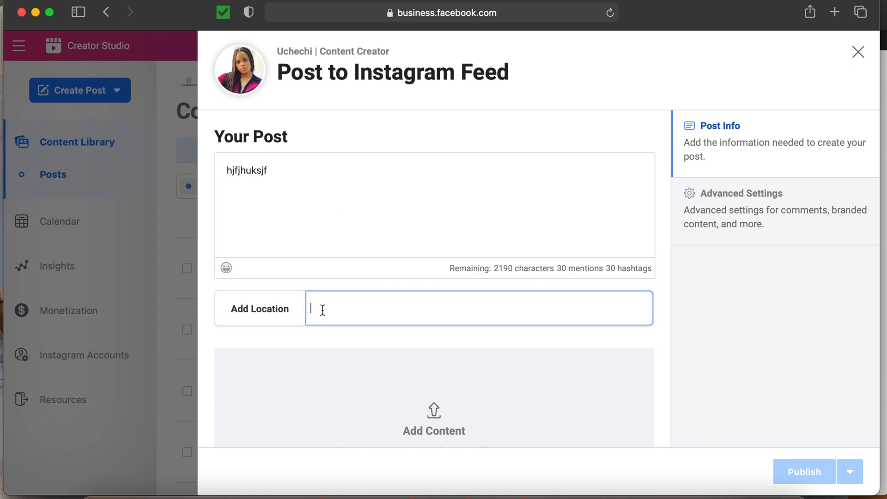
type("Lagos")
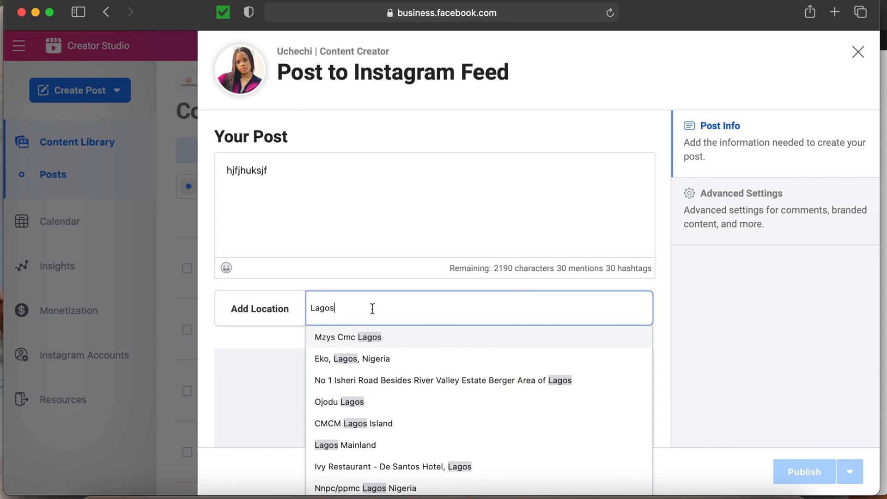
key("BackSpace")
key("BackSpace")
key("BackSpace")
key("BackSpace")
key("BackSpace")
Try selecting the two "Copy of Co..." PNG images and IMG_0070_jpg.JPG from Downloads for upload, then cancel the file selection.
scroll(394, 314, "down", 5)
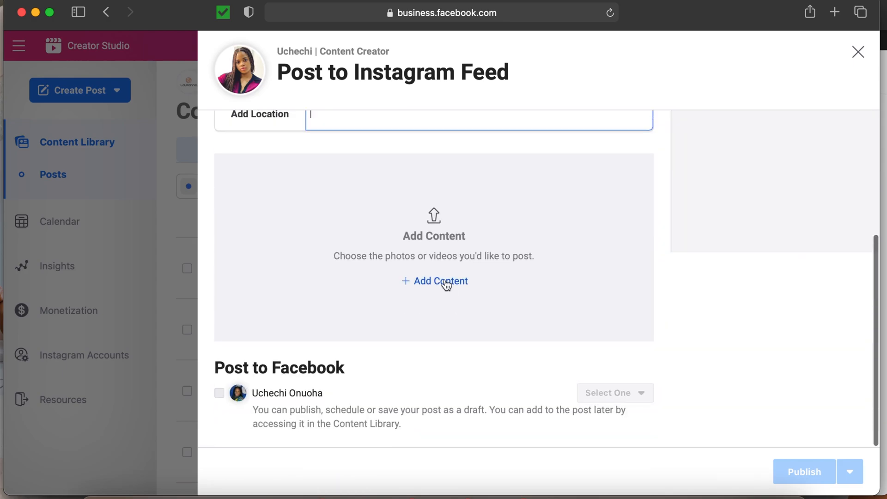
left_click(445, 283)
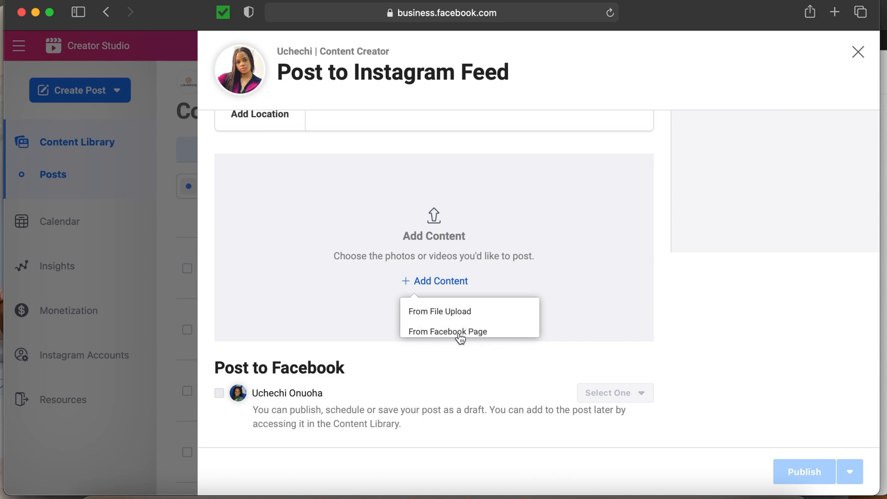
left_click(432, 314)
scroll(369, 253, "down", 10)
scroll(370, 254, "up", 10)
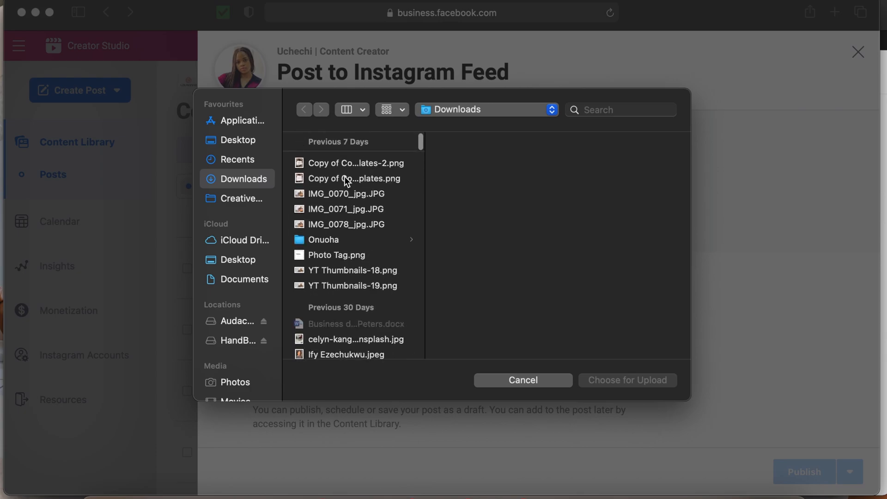
left_click(343, 172)
left_click(334, 165, "shift")
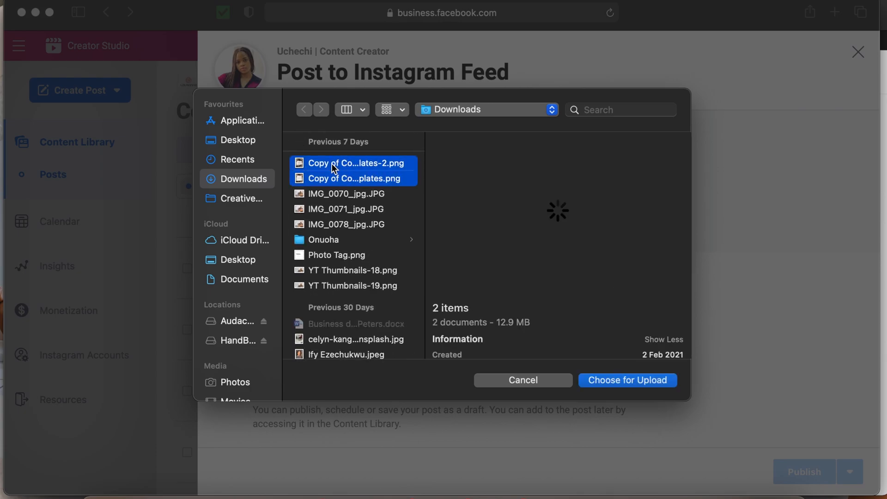
left_click(334, 194, "shift")
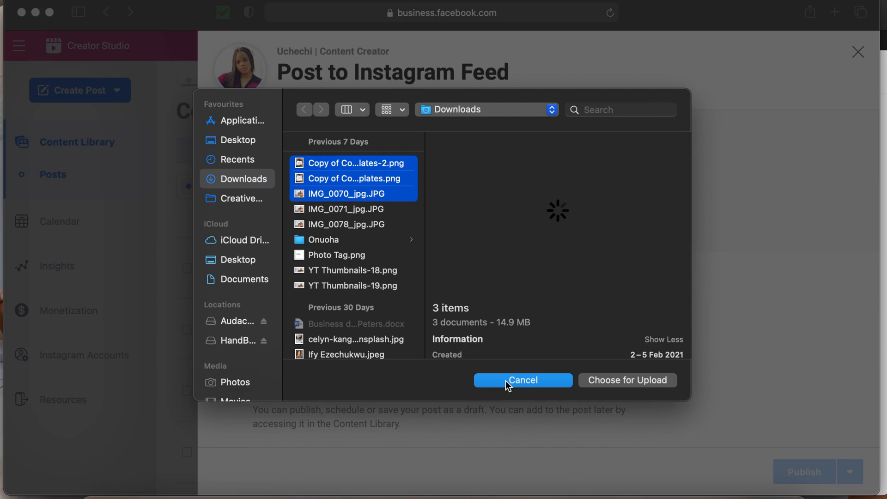
left_click(506, 381)
scroll(630, 311, "up", 5)
scroll(630, 311, "down", 5)
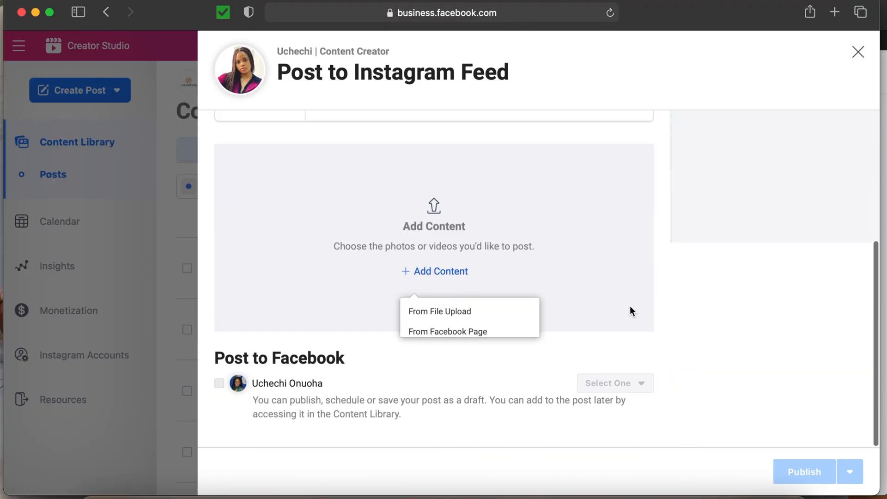
left_click(209, 245)
Write the caption "This is a test post." with the hashtag #Testing on a separate line.
scroll(209, 244, "up", 5)
scroll(209, 245, "down", 5)
scroll(208, 244, "up", 5)
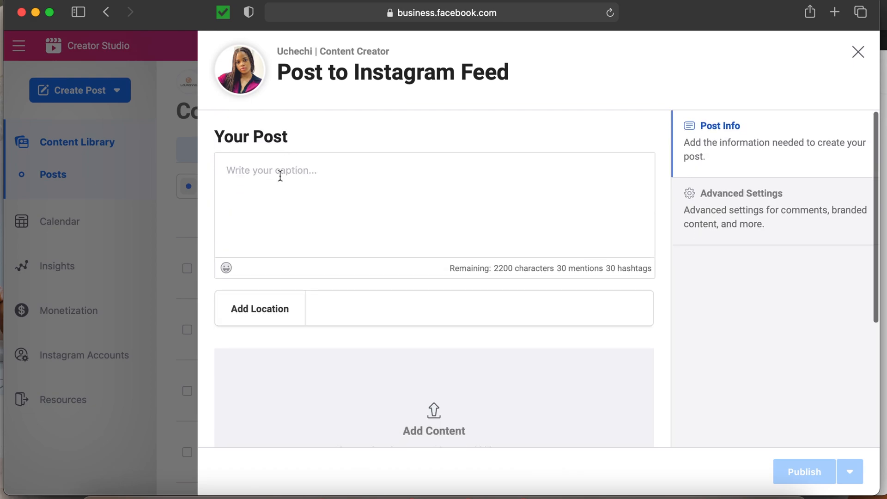
left_click(279, 176)
type("This is a test post.")
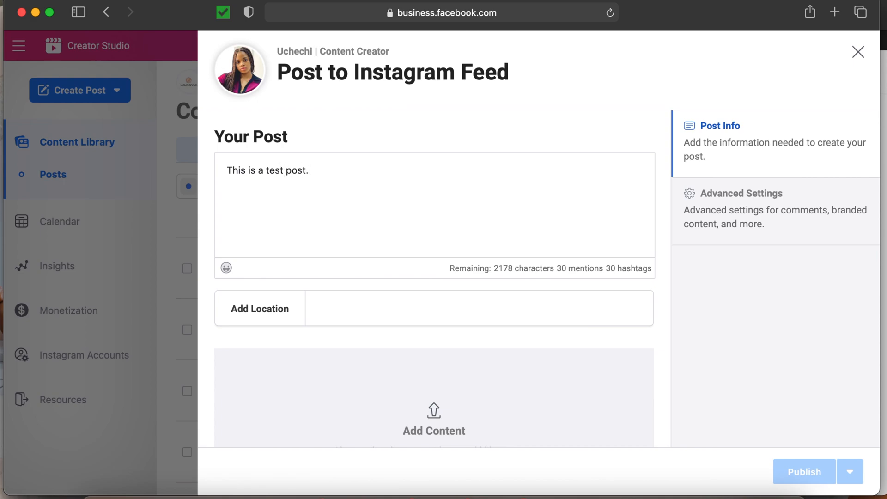
type("Testing")
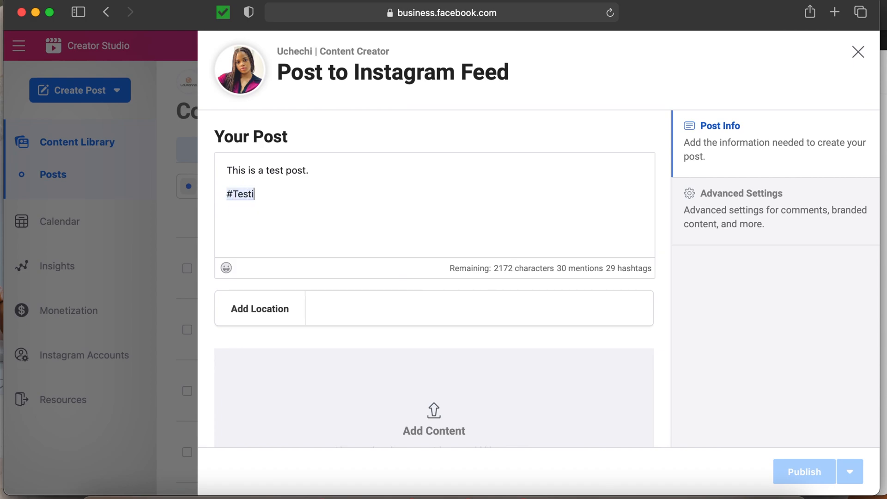
scroll(219, 259, "down", 3)
left_click(204, 259)
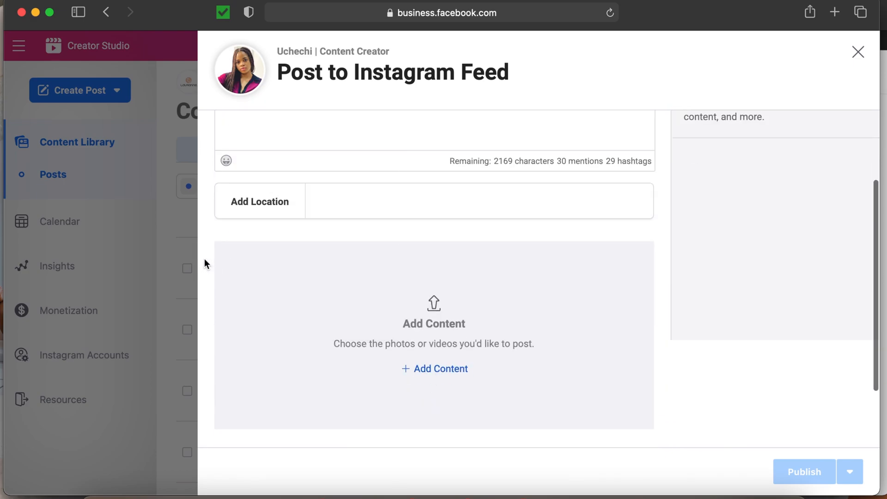
Add a red heart and a dancing woman emoji after the hashtag in the caption.
left_click(226, 160)
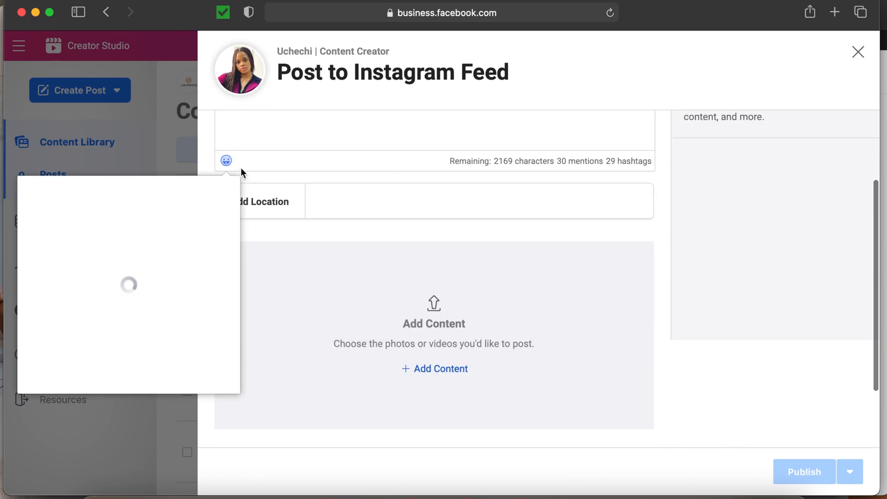
left_click(59, 204)
left_click(59, 203)
left_click(226, 161)
scroll(279, 223, "up", 3)
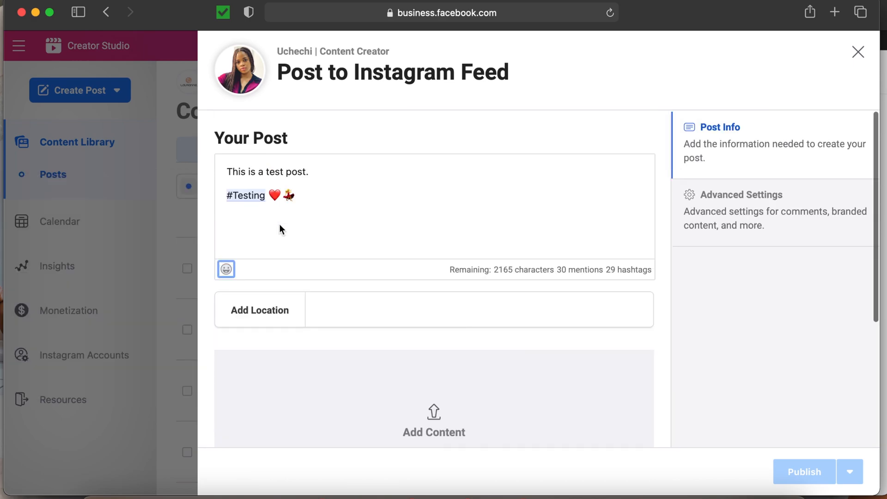
Add IMG_0070_jpg.JPG and IMG_0071_jpg.JPG from the Downloads folder as the post's content.
scroll(279, 224, "down", 5)
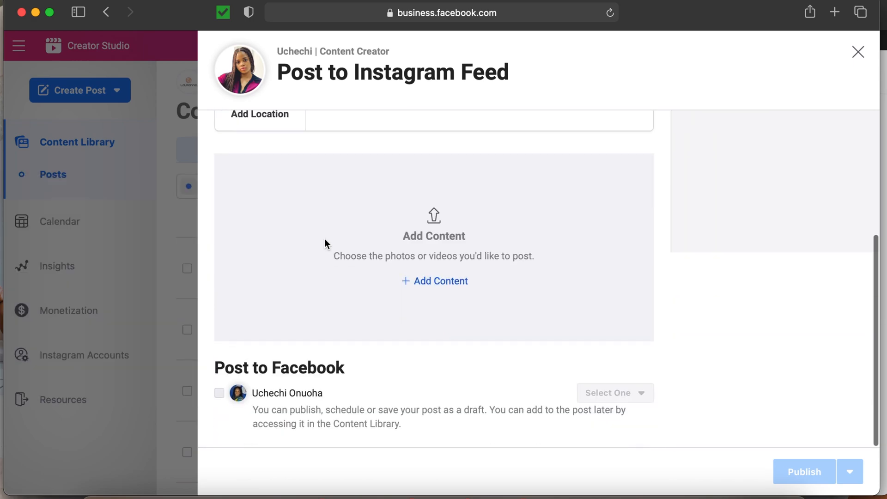
left_click(436, 282)
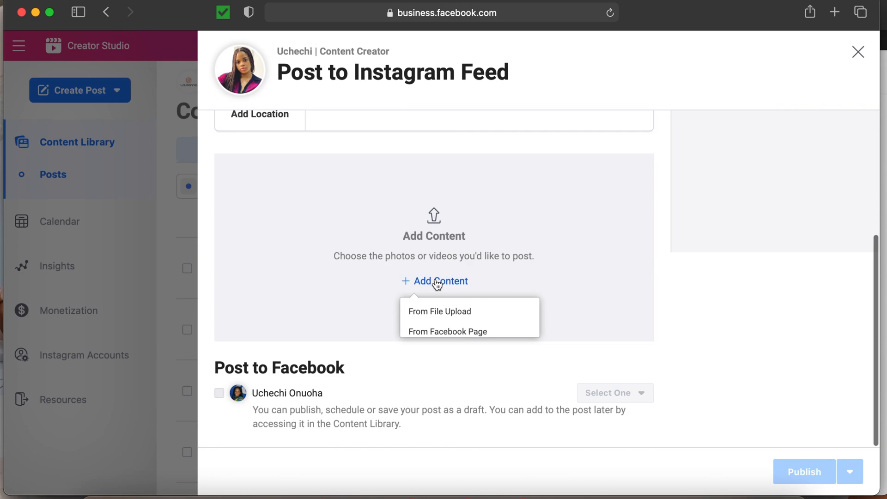
left_click(434, 312)
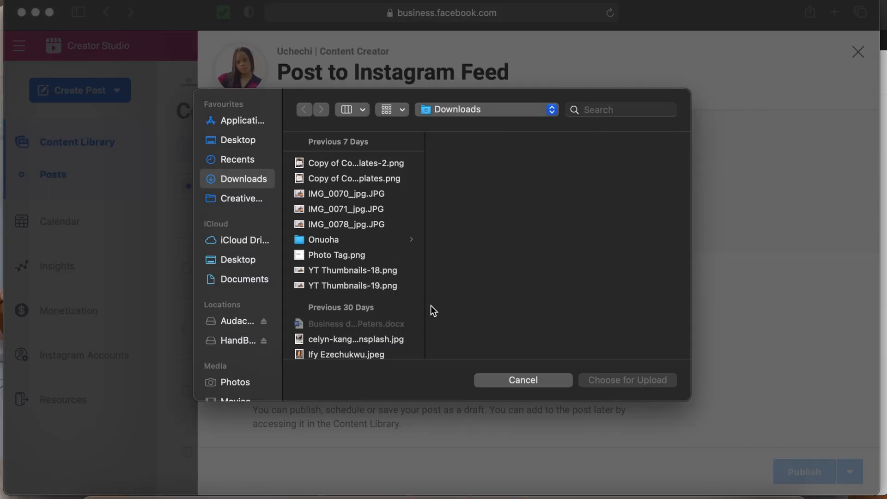
left_click(319, 194)
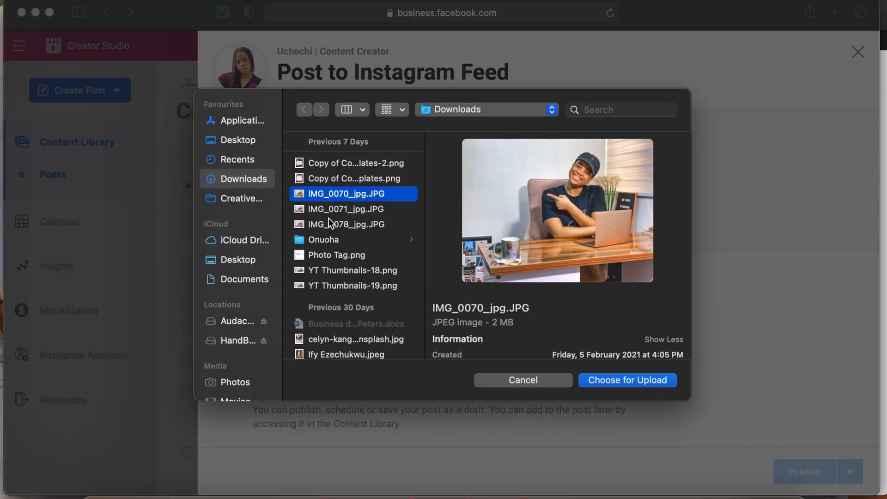
left_click(323, 209, "super")
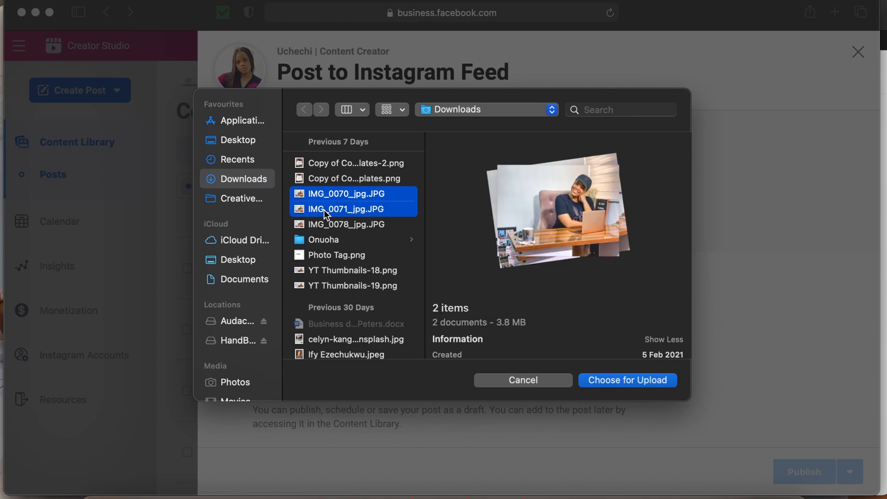
left_click(601, 380)
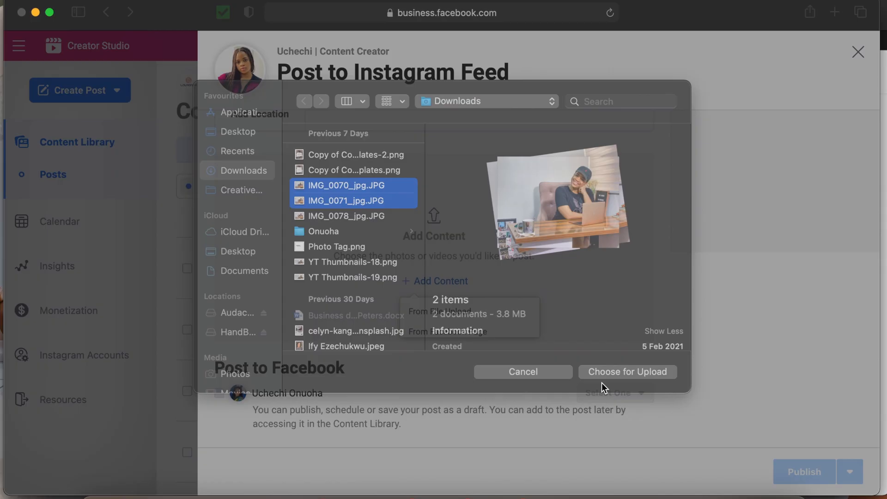
Review the post's caption, location field, both photos with their editing options, upload progress and the Post to Facebook option.
scroll(366, 231, "up", 3)
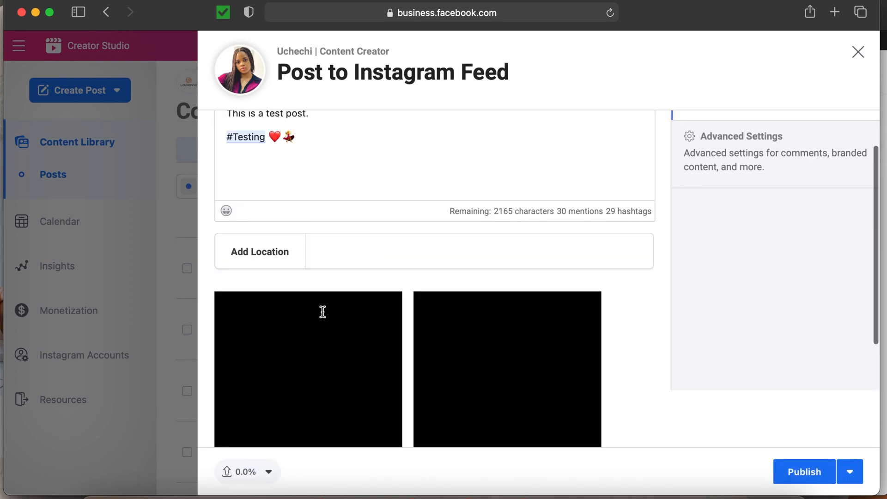
scroll(321, 311, "down", 5)
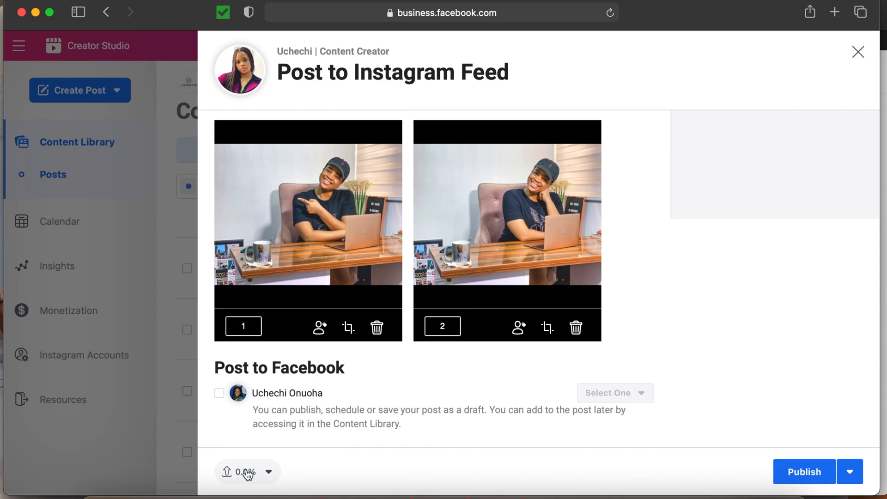
scroll(323, 393, "up", 5)
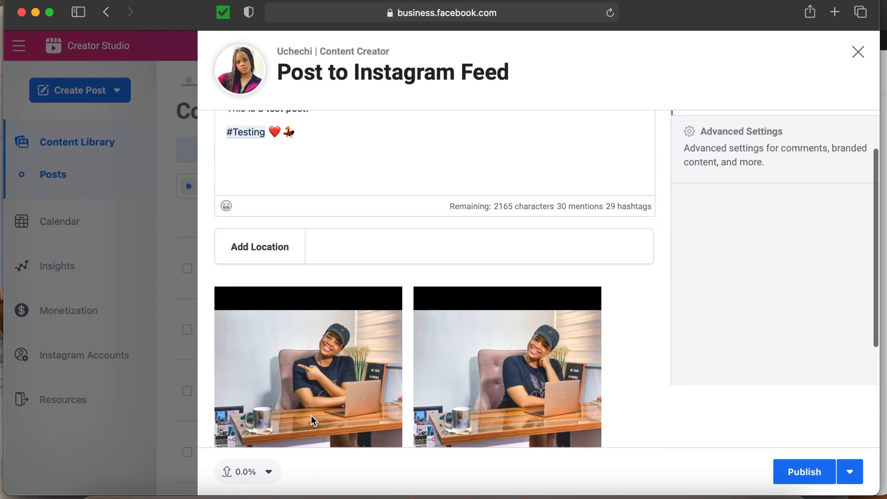
scroll(364, 320, "down", 5)
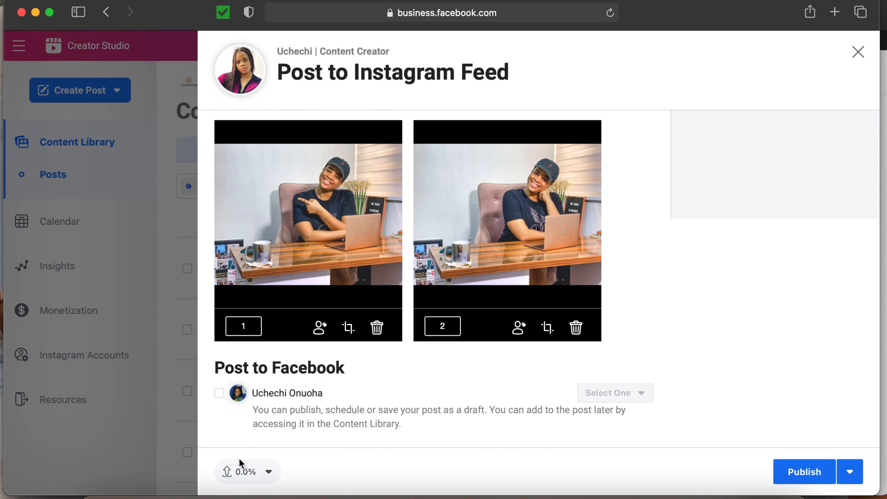
scroll(658, 335, "up", 3)
scroll(659, 334, "up", 3)
scroll(646, 346, "down", 6)
scroll(645, 350, "up", 5)
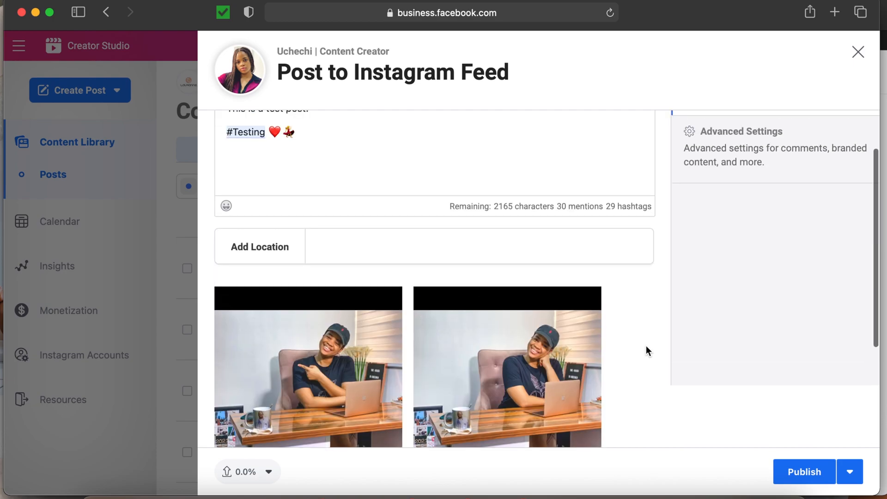
scroll(646, 350, "down", 3)
scroll(646, 350, "up", 3)
Examine the post's advanced settings for commenting, branded content and alt text.
left_click(744, 208)
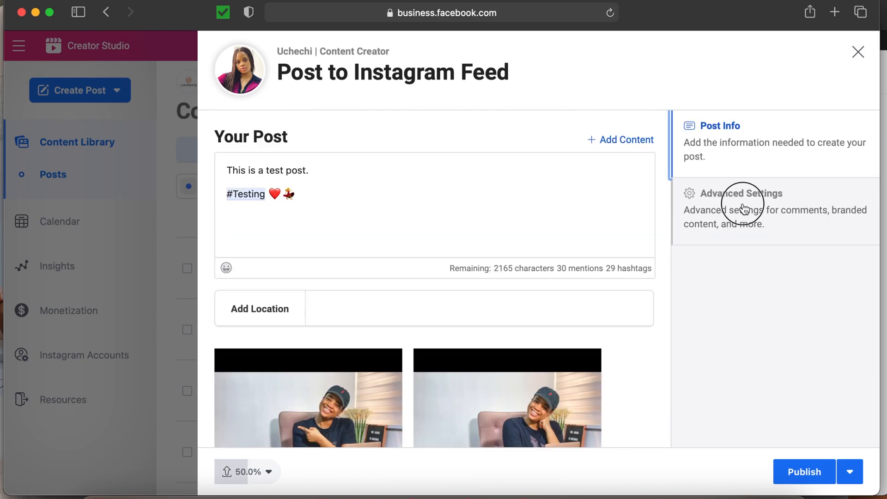
scroll(425, 249, "down", 2)
scroll(425, 249, "up", 2)
scroll(465, 293, "down", 5)
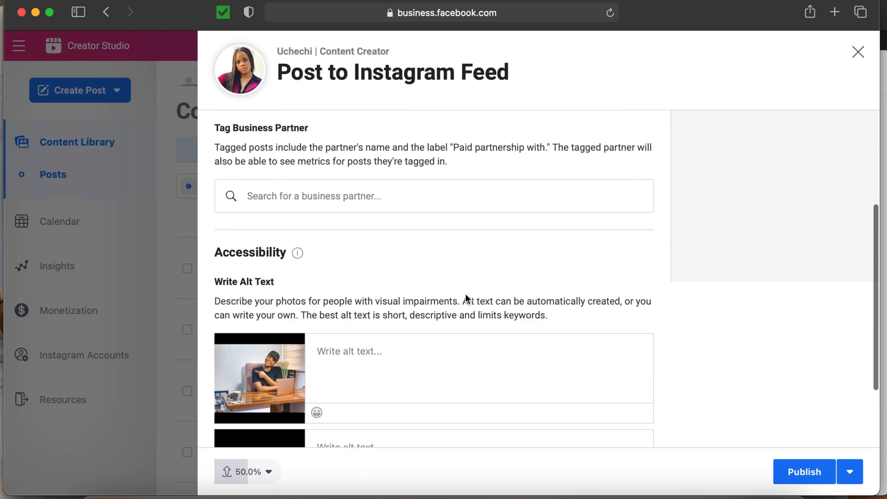
scroll(371, 300, "down", 1)
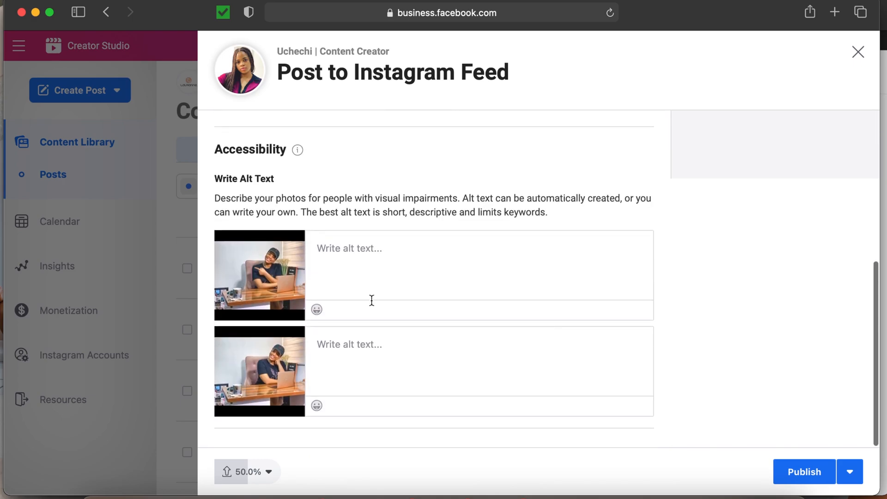
scroll(365, 319, "up", 5)
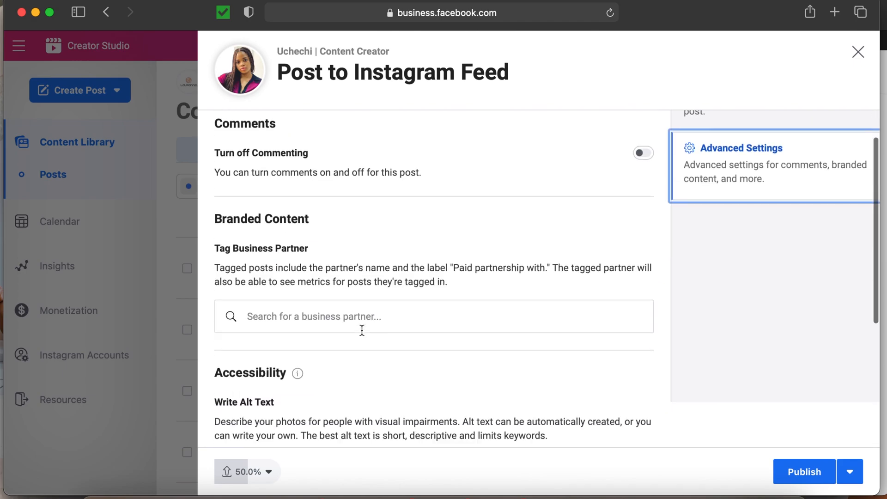
Review the business partner tagging field and the alt text fields for both photos in the advanced settings.
scroll(361, 330, "down", 1)
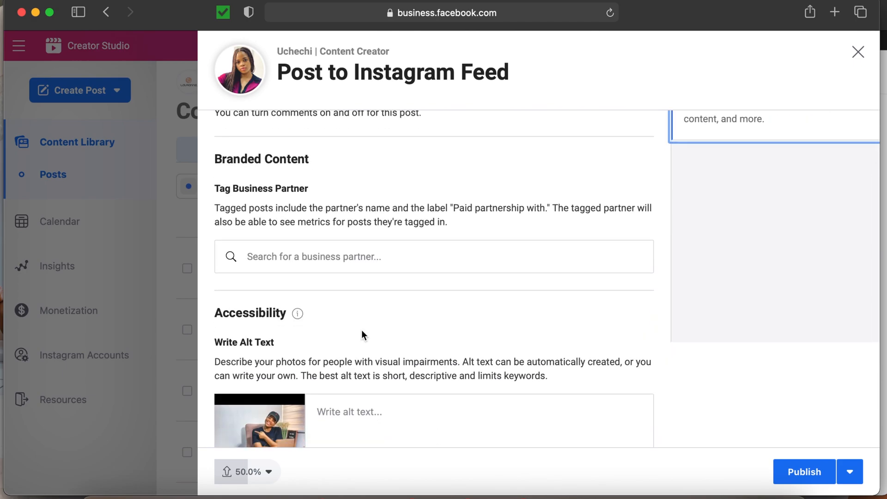
scroll(361, 330, "down", 3)
left_click(346, 289)
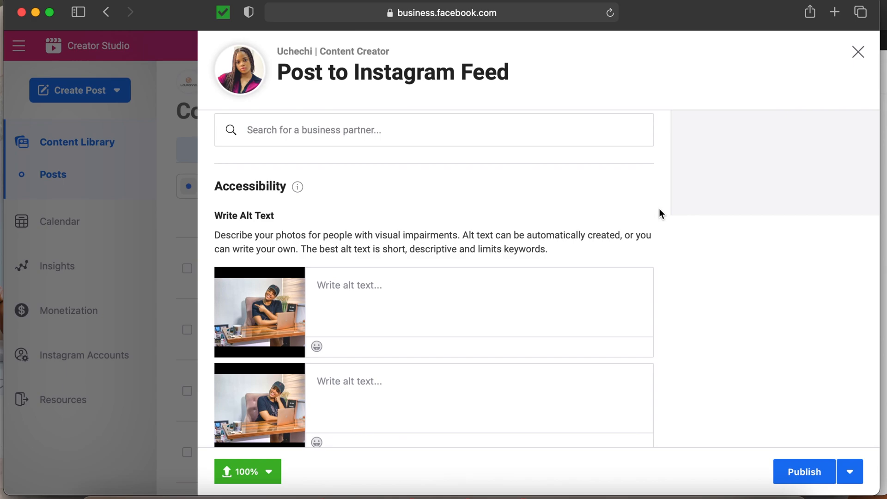
scroll(659, 209, "down", 1)
scroll(658, 209, "up", 5)
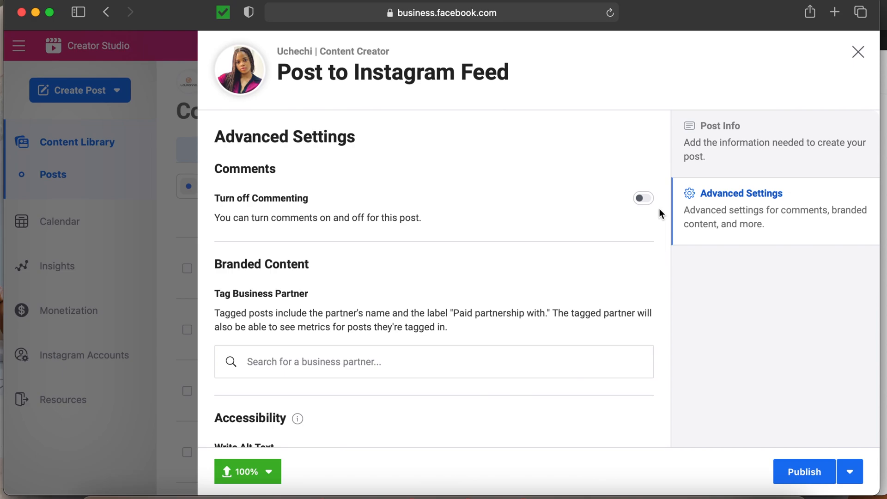
left_click(272, 367)
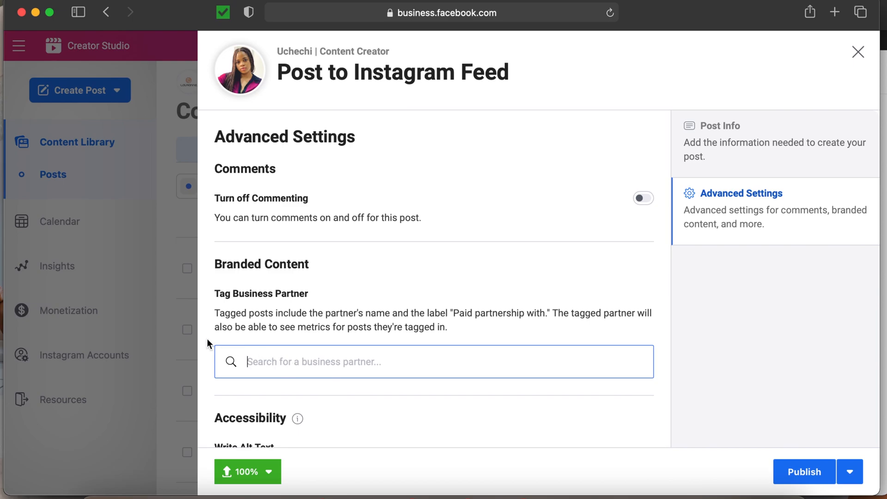
scroll(207, 339, "down", 5)
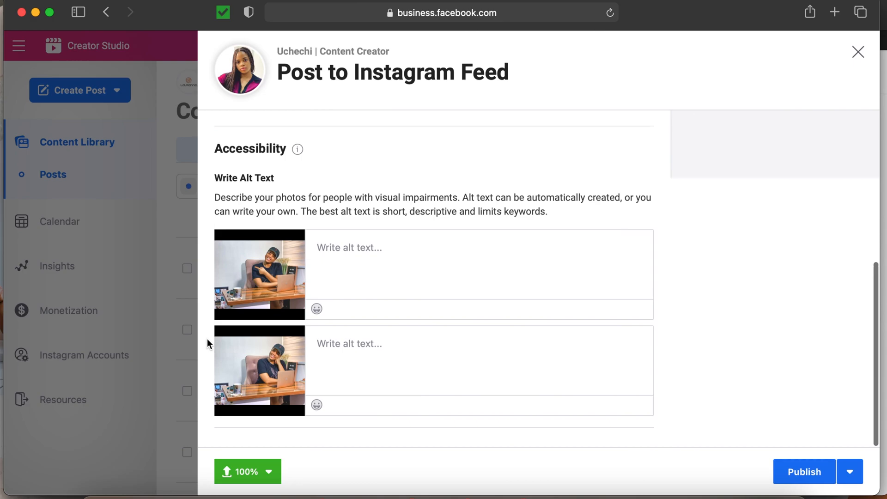
Return to the post info and try the Post to Facebook option, switching it on and off again.
left_click(780, 145)
scroll(451, 303, "down", 5)
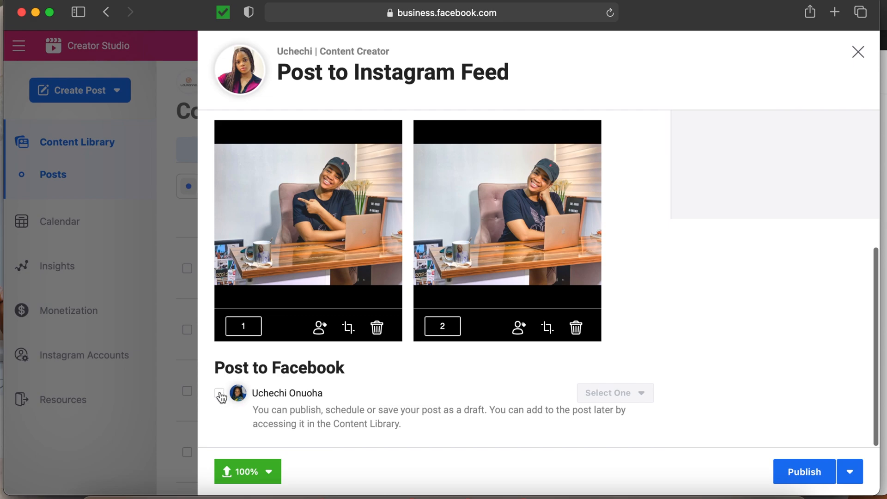
left_click(220, 393)
left_click(220, 393)
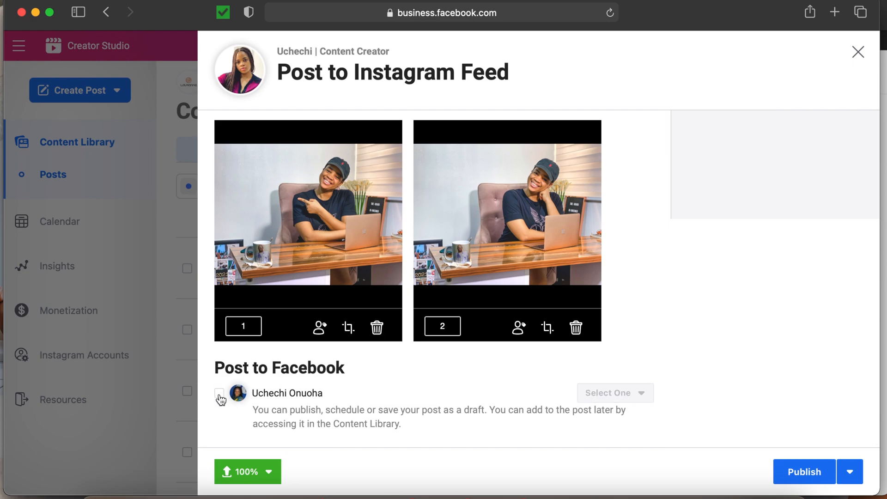
left_click(220, 397)
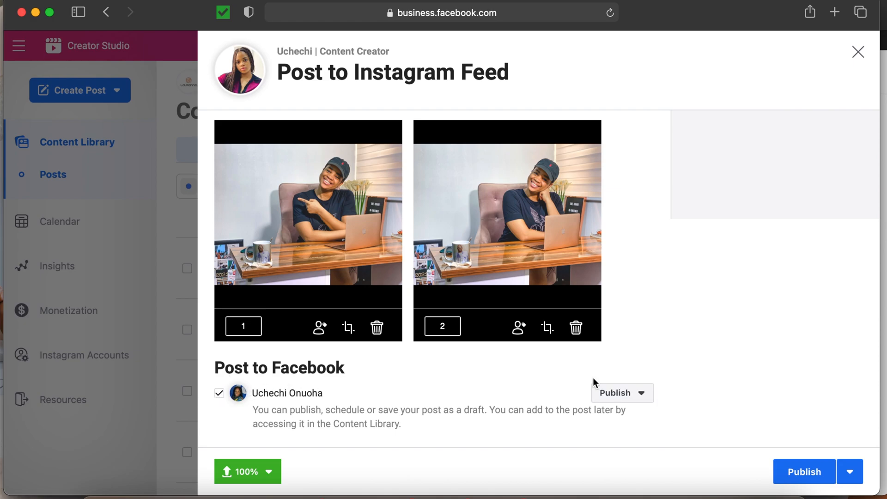
left_click(220, 394)
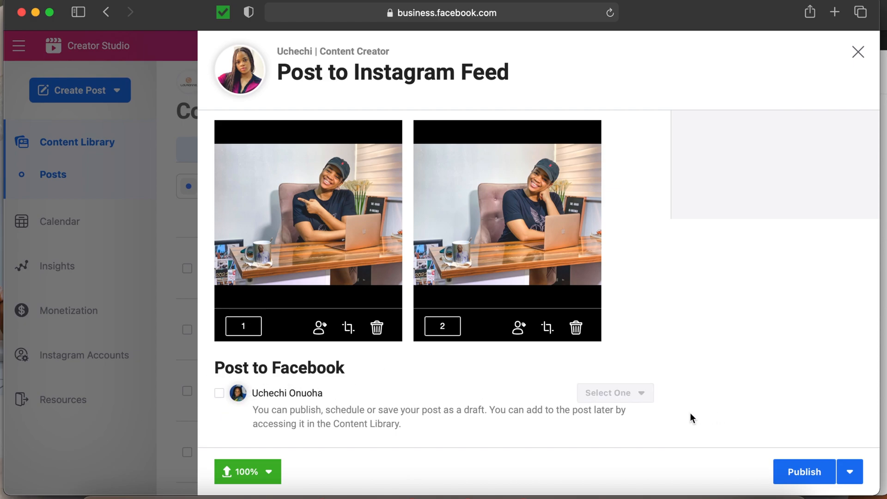
scroll(621, 410, "up", 3)
scroll(622, 410, "down", 3)
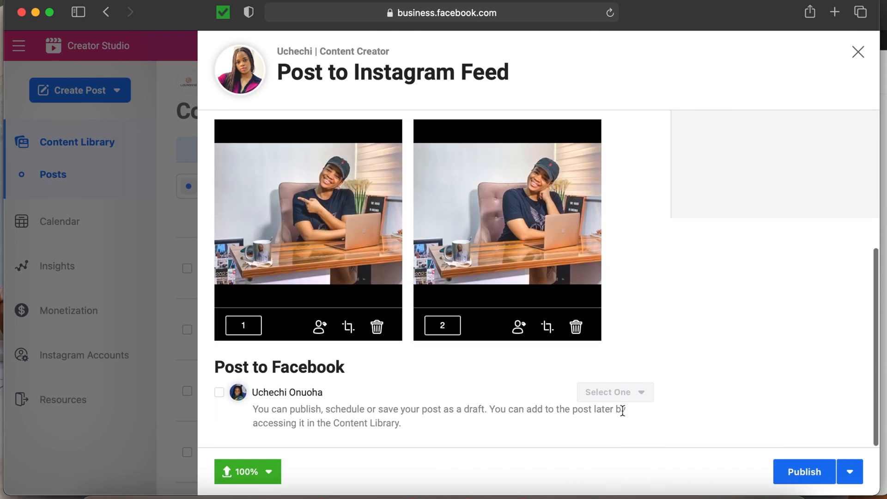
Change the publishing option to Schedule and set the date to Feb 10, 2021.
left_click(851, 472)
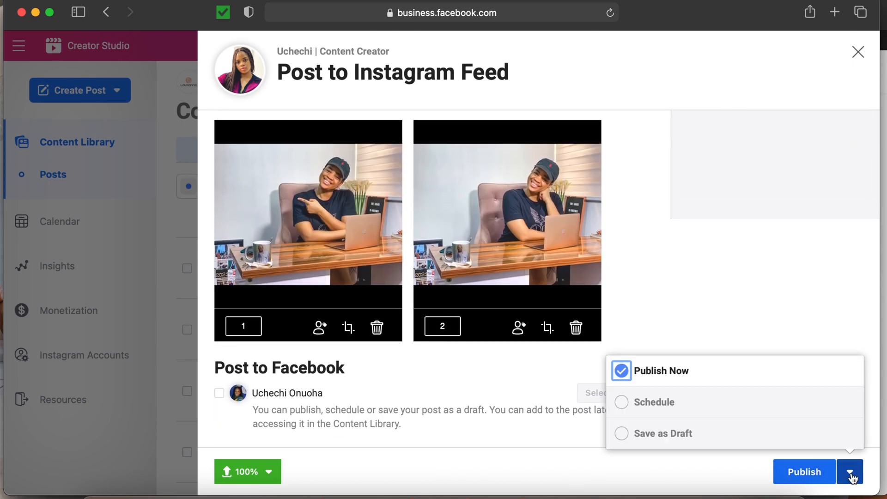
left_click(530, 467)
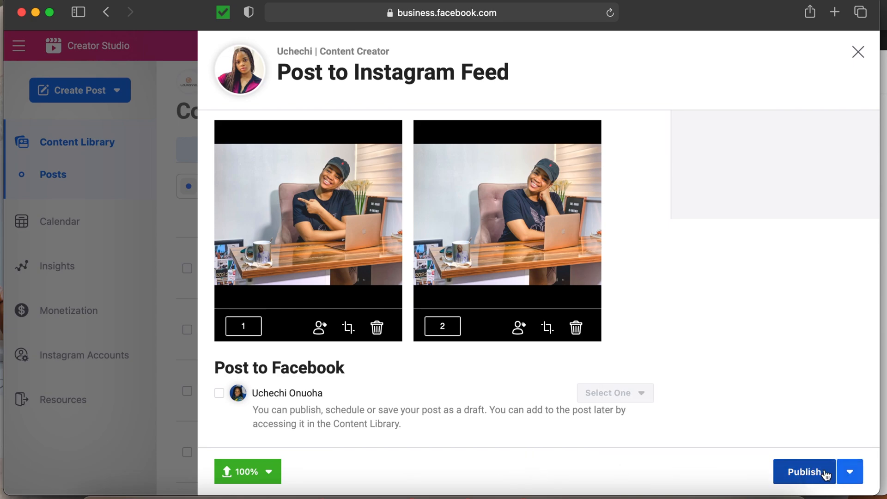
left_click(855, 477)
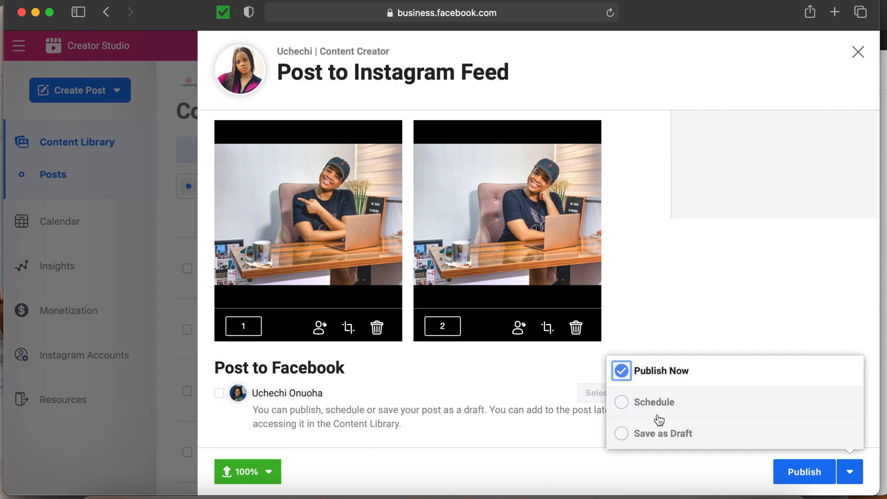
left_click(623, 404)
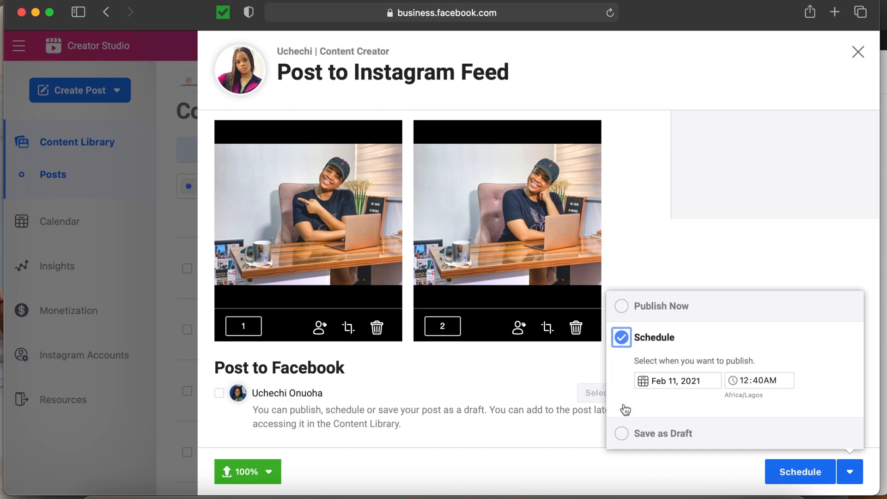
left_click(643, 382)
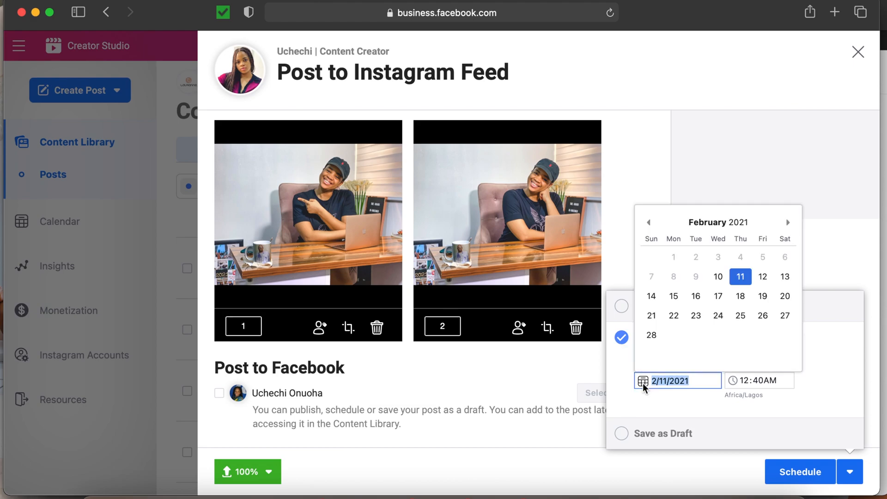
left_click(717, 276)
Set the publishing time to 5:00 PM and schedule the Instagram post.
left_click(755, 379)
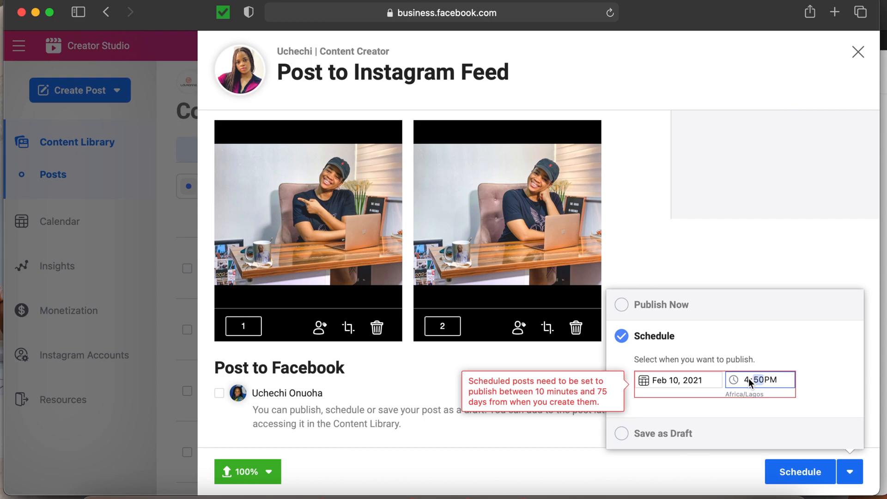
left_click(748, 378)
type("5")
left_click(756, 379)
left_click(813, 387)
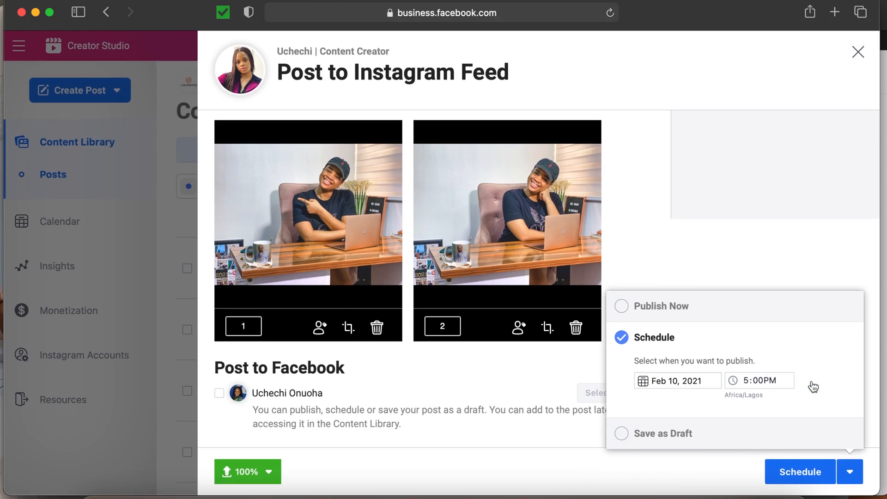
left_click(802, 474)
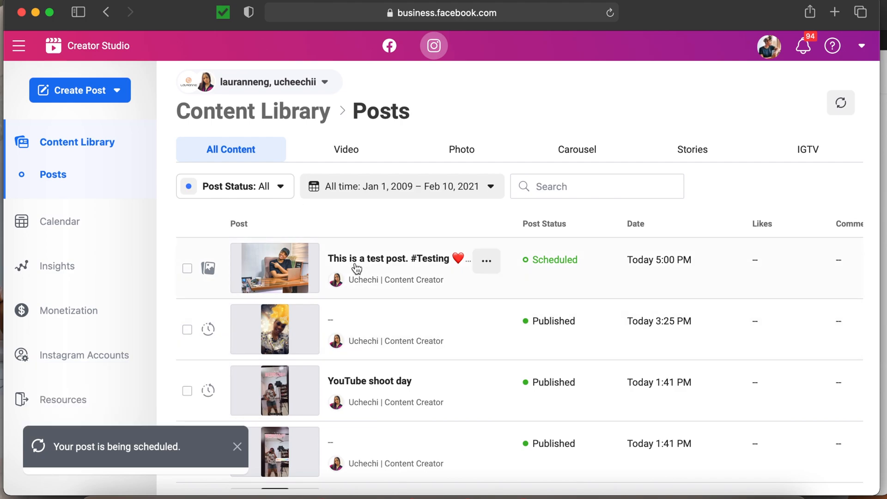
Check the test post's entry in the content library, including its status, date and engagement columns.
scroll(421, 362, "down", 1)
scroll(421, 362, "up", 1)
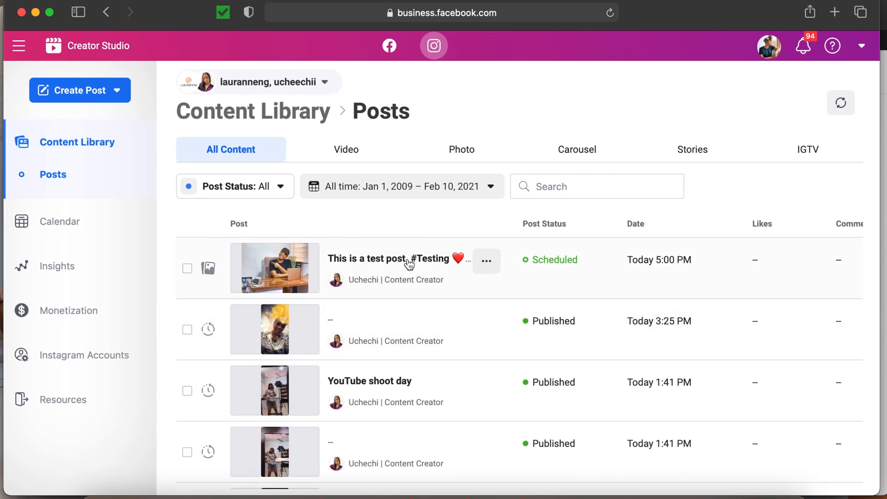
scroll(411, 264, "right", 2)
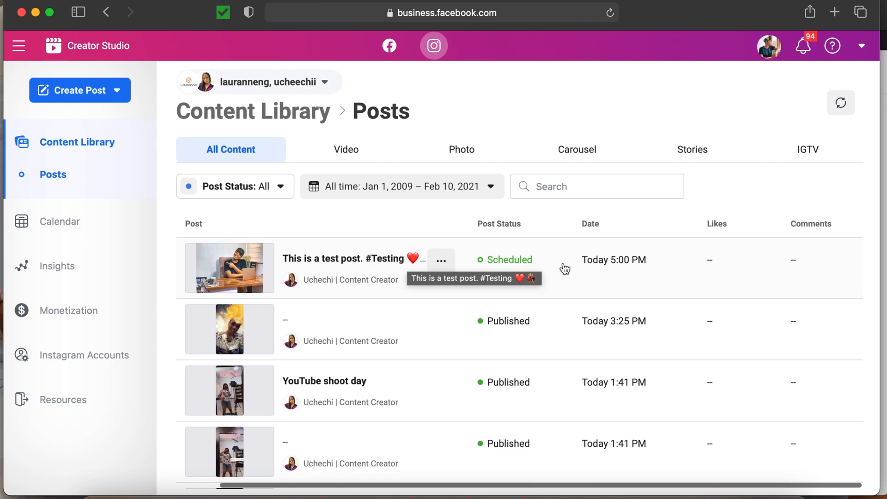
scroll(527, 274, "left", 3)
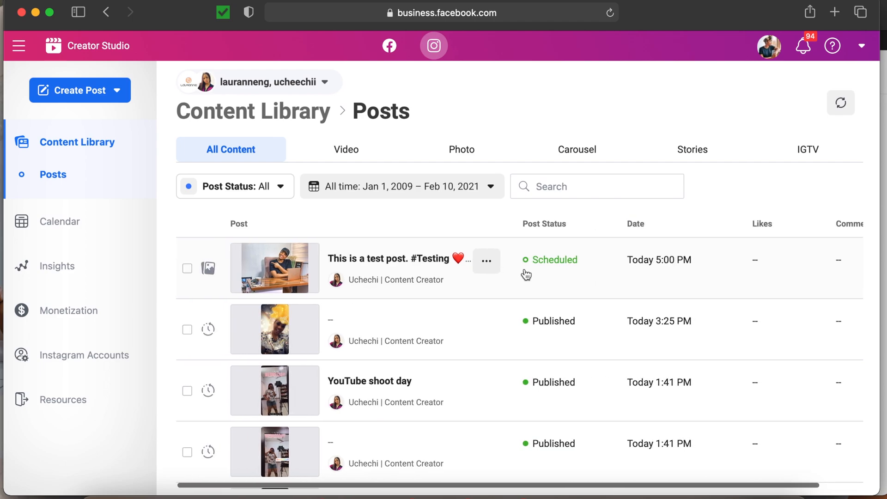
Filter the content library to videos, return to all content and look through the list of posts.
left_click(352, 152)
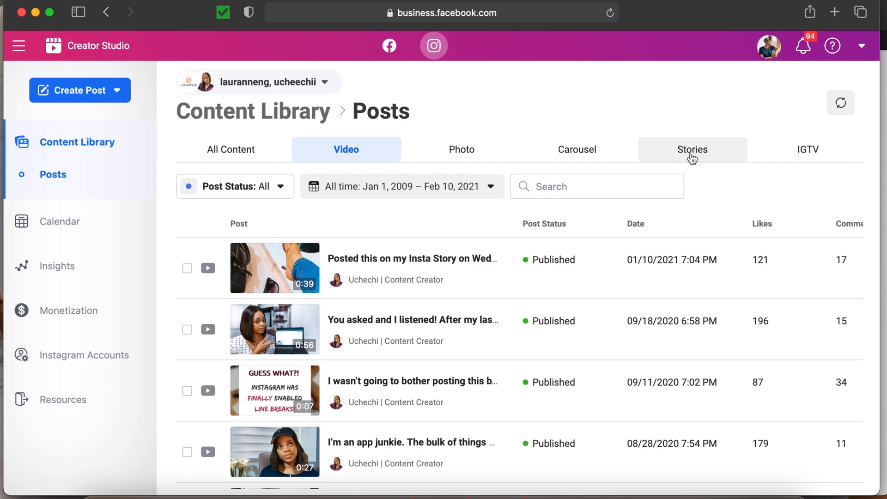
left_click(261, 153)
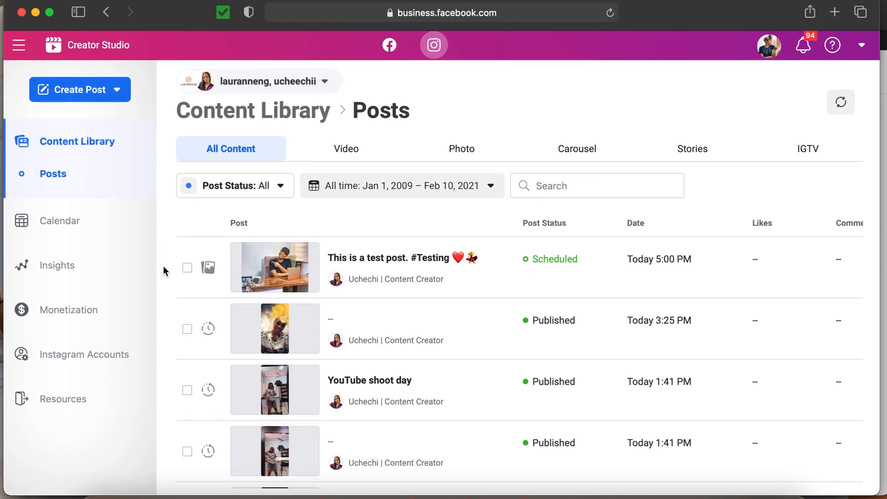
scroll(253, 305, "down", 10)
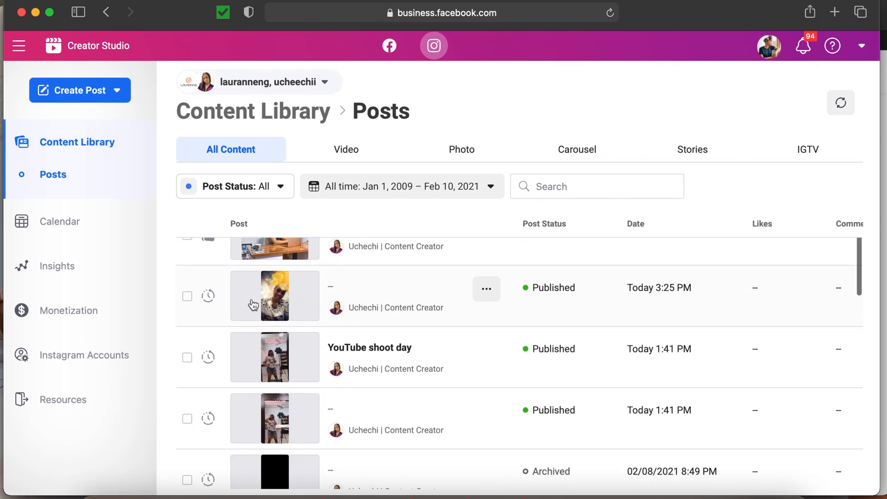
scroll(253, 305, "down", 10)
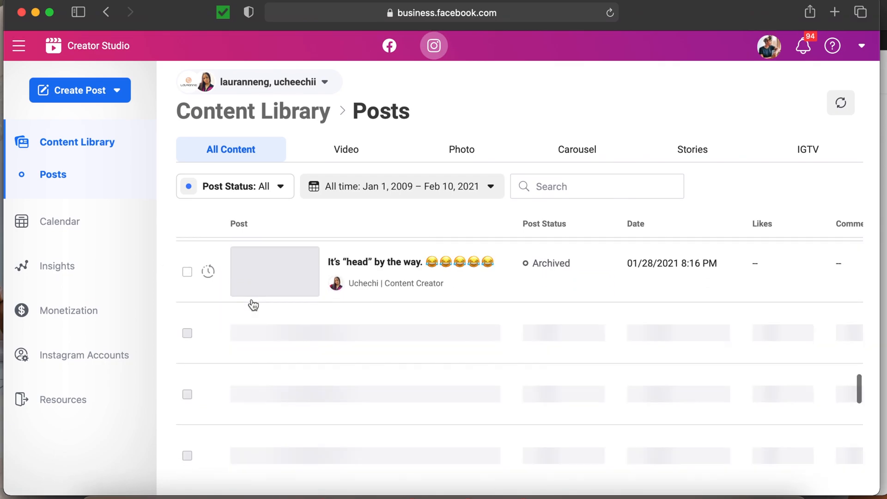
scroll(254, 304, "up", 20)
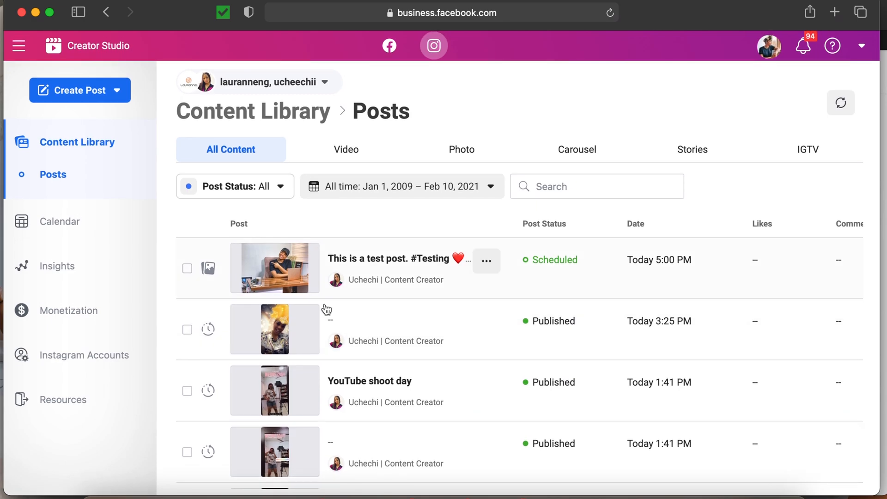
scroll(393, 329, "down", 2)
scroll(393, 329, "down", 10)
scroll(392, 328, "up", 15)
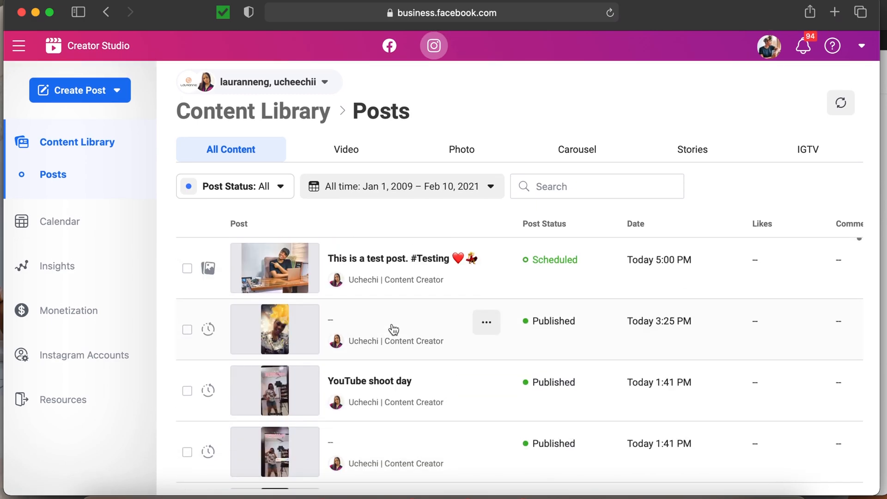
View the monthly calendar of posts and the account's activity insights.
left_click(69, 222)
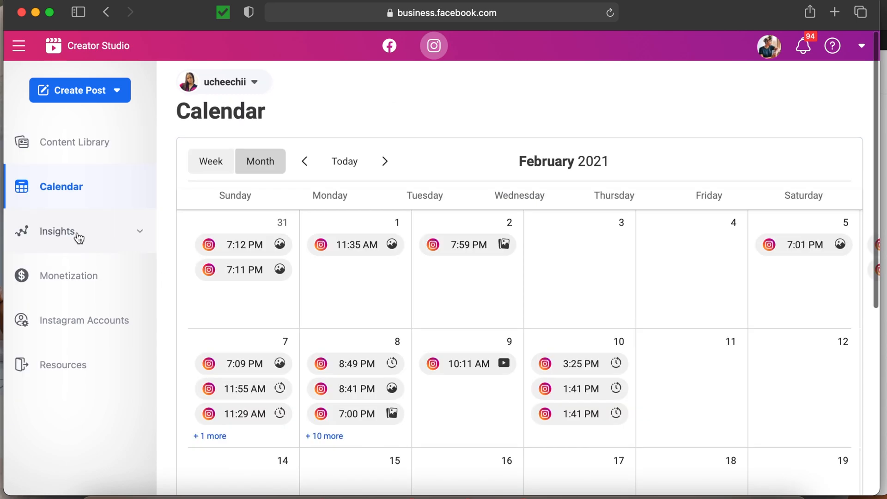
left_click(77, 230)
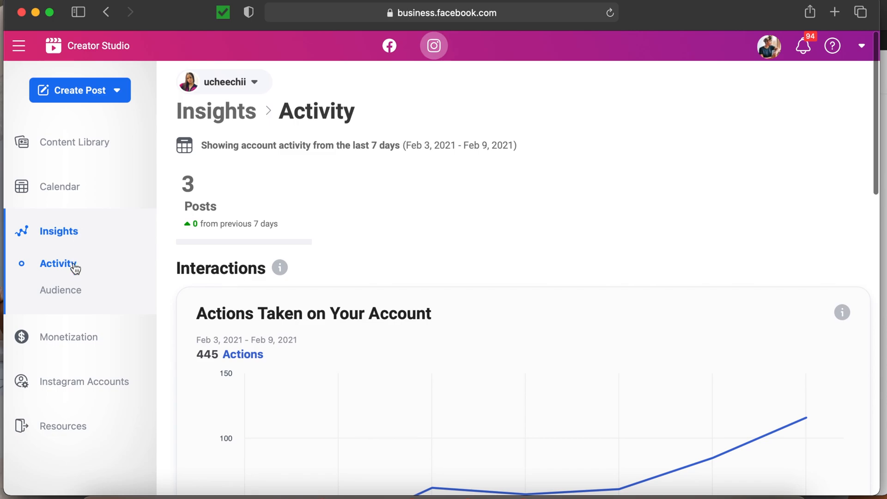
Examine the audience insights down to the chart of when followers are on Instagram.
left_click(73, 295)
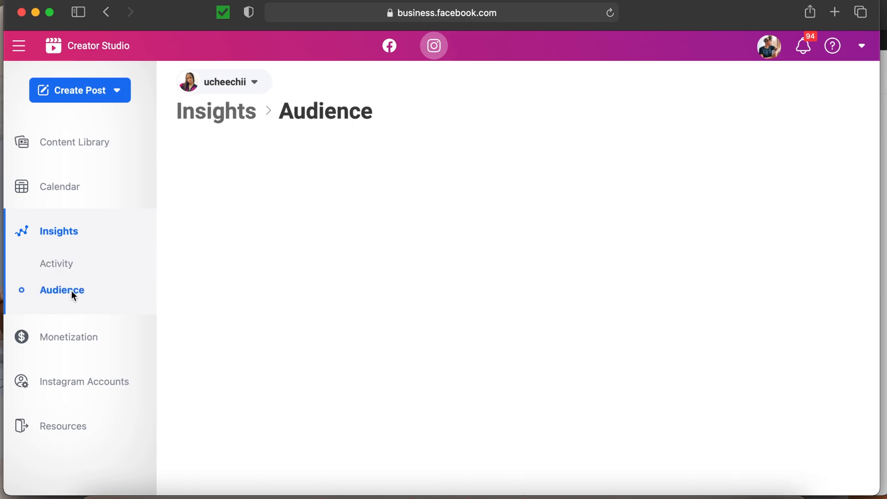
scroll(174, 285, "down", 5)
scroll(164, 292, "down", 8)
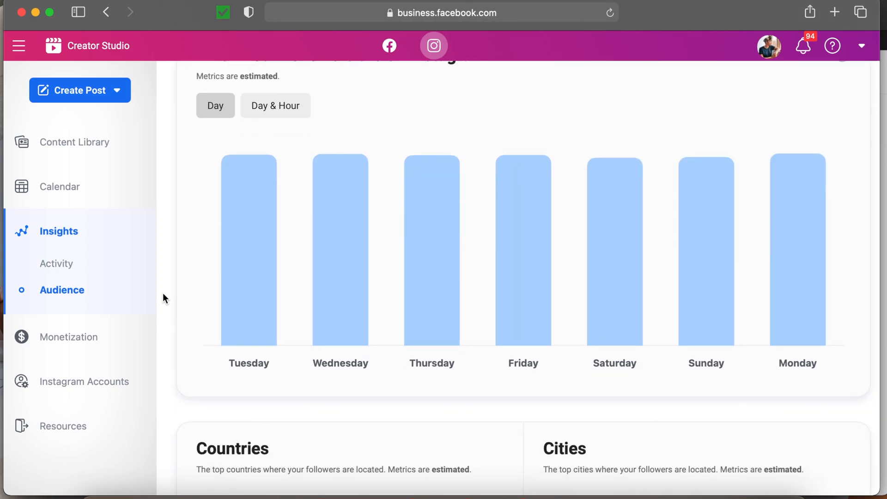
scroll(163, 293, "up", 2)
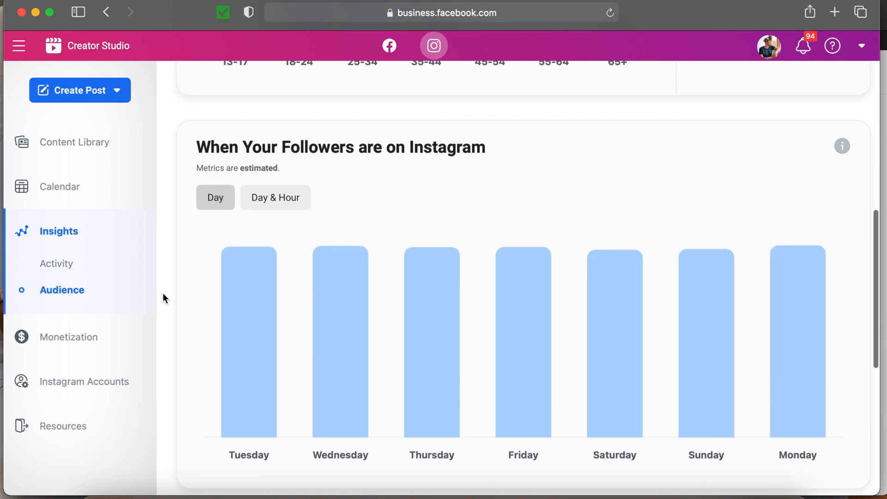
Show follower presence on Instagram by day and hour and examine the follower counts for different times.
left_click(255, 208)
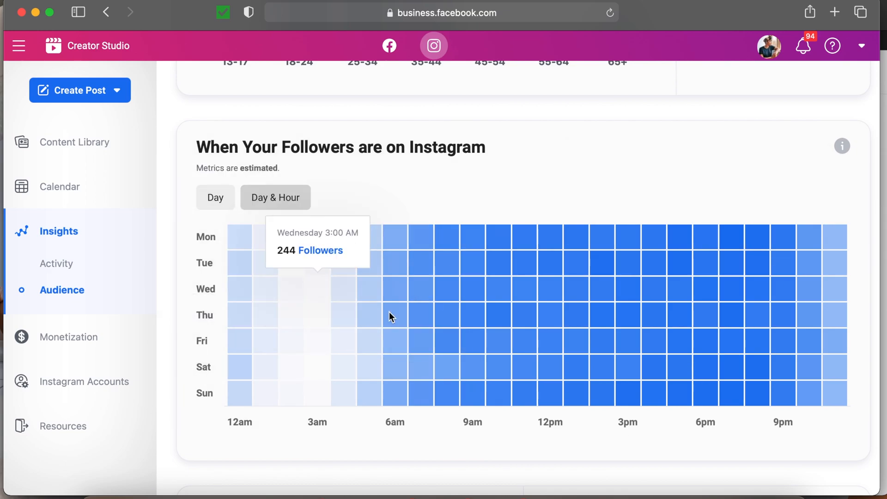
scroll(174, 256, "up", 3)
scroll(174, 259, "down", 7)
scroll(174, 254, "up", 4)
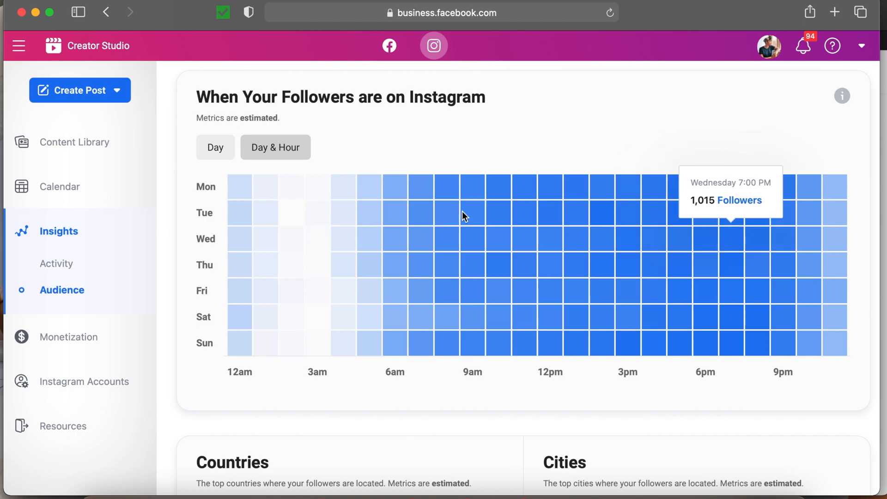
scroll(164, 252, "up", 3)
scroll(164, 252, "down", 3)
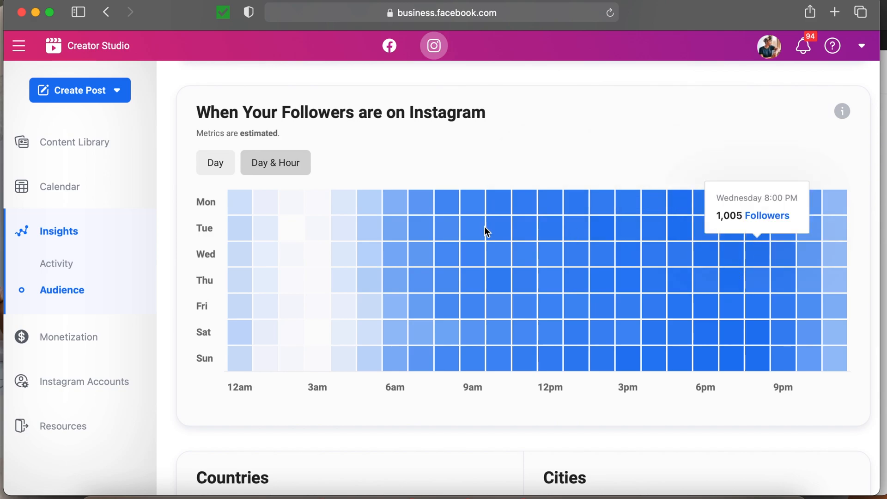
Examine the day-and-hour chart of follower presence once more and return to the total followers overview of the audience insights.
scroll(602, 281, "up", 2)
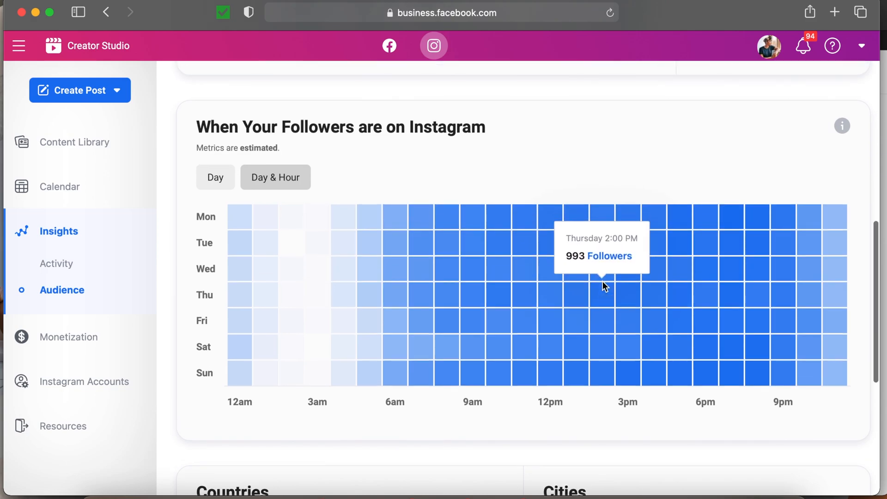
scroll(602, 280, "down", 3)
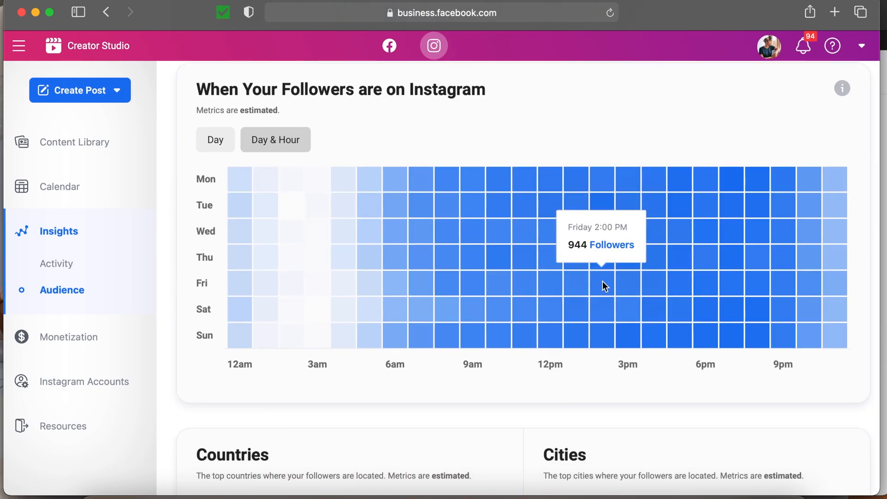
scroll(576, 230, "down", 4)
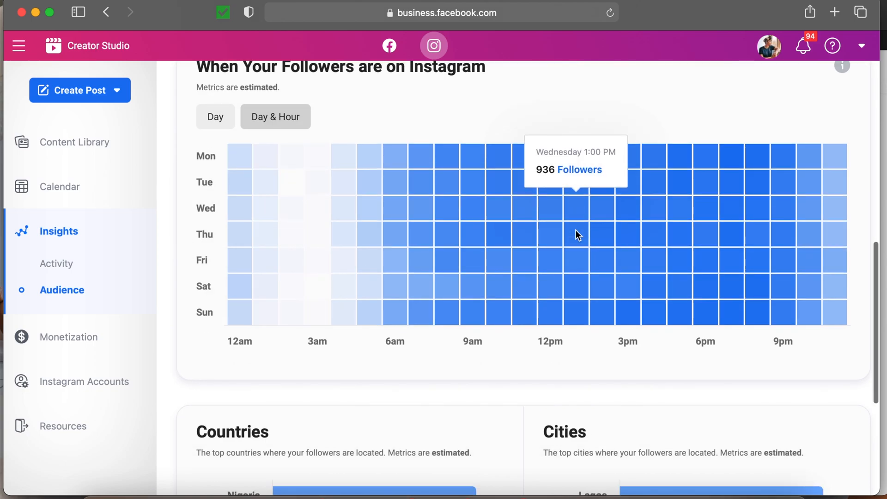
scroll(576, 234, "up", 5)
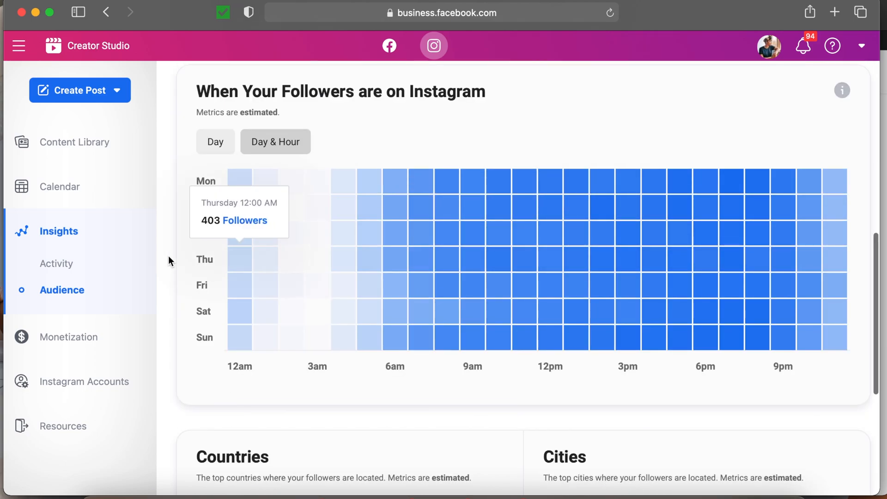
scroll(162, 286, "up", 10)
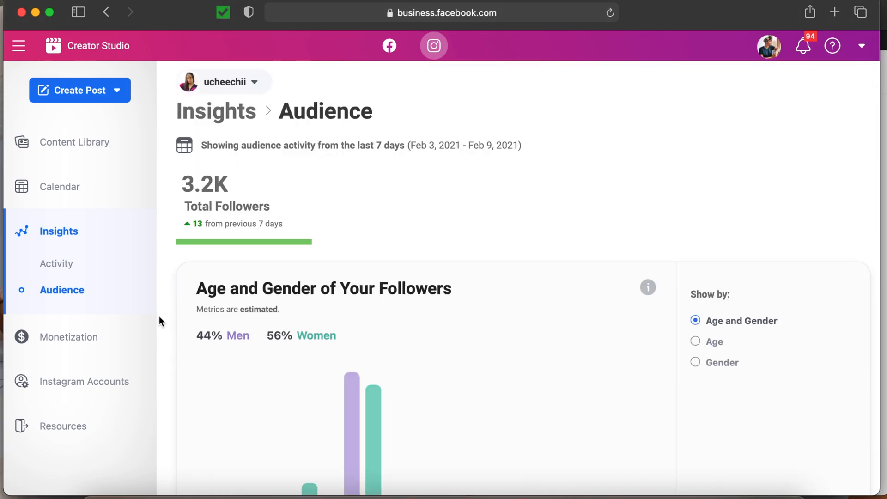
scroll(159, 319, "down", 2)
scroll(160, 318, "up", 2)
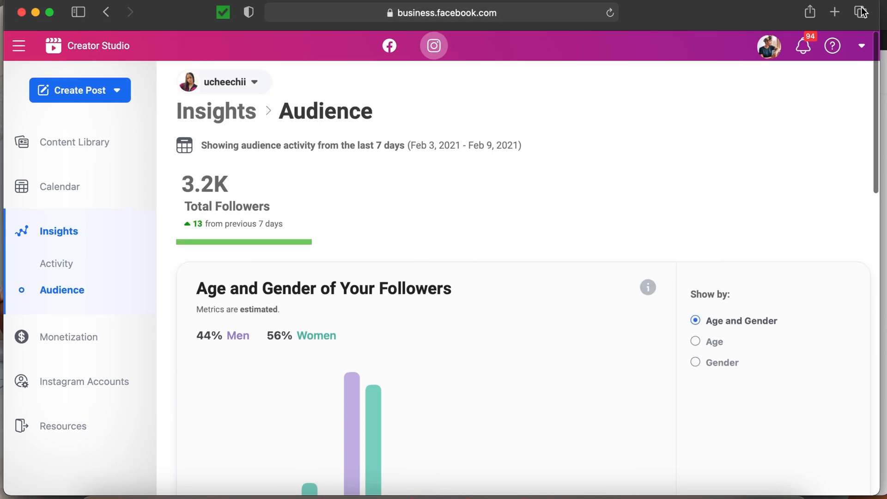
Open instagram.com in a new browser tab and go to the account's own profile page.
left_click(836, 12)
type("instagram.com")
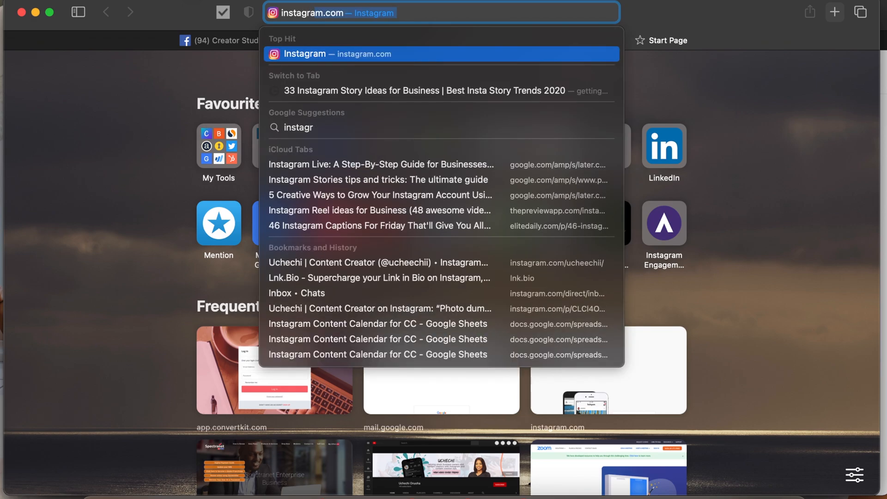
key("Return")
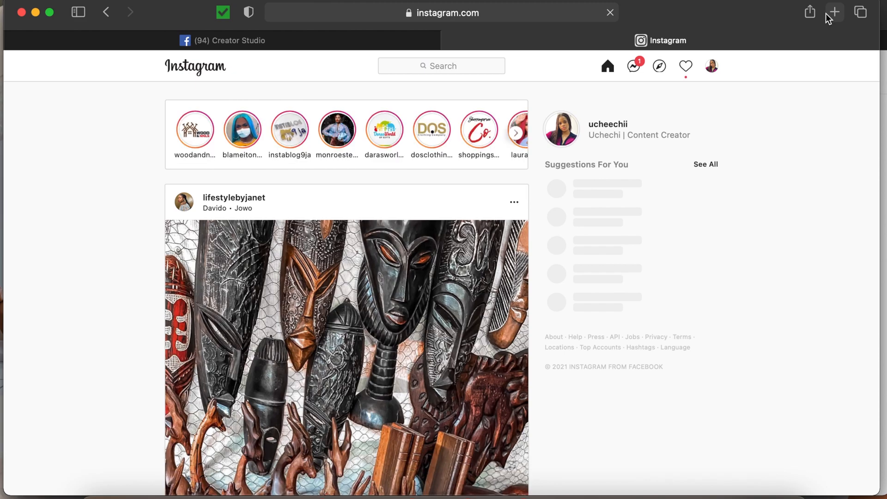
left_click(712, 70)
left_click(652, 91)
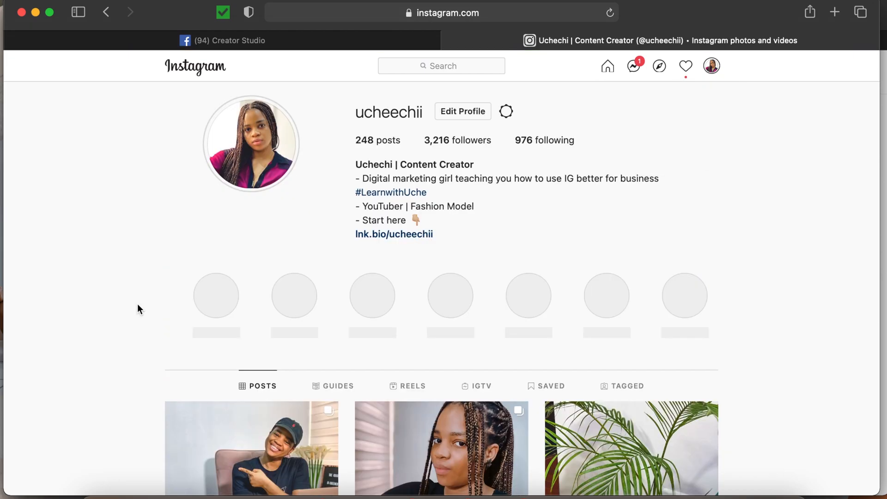
View the newest test post in the profile's posts grid, check both of its photos and close it.
scroll(137, 303, "down", 3)
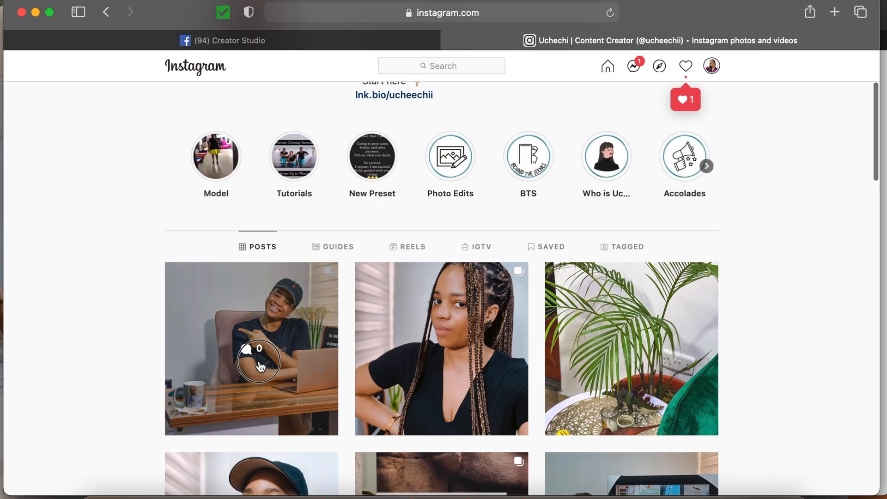
left_click(247, 351)
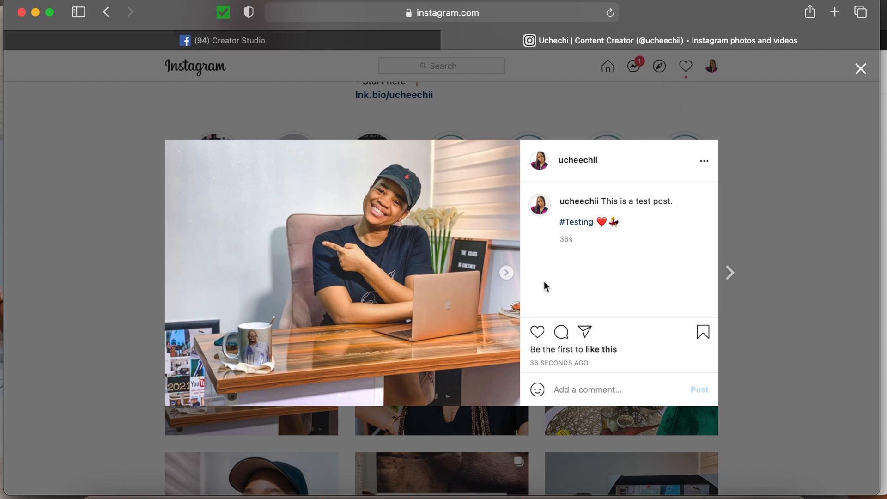
left_click(506, 274)
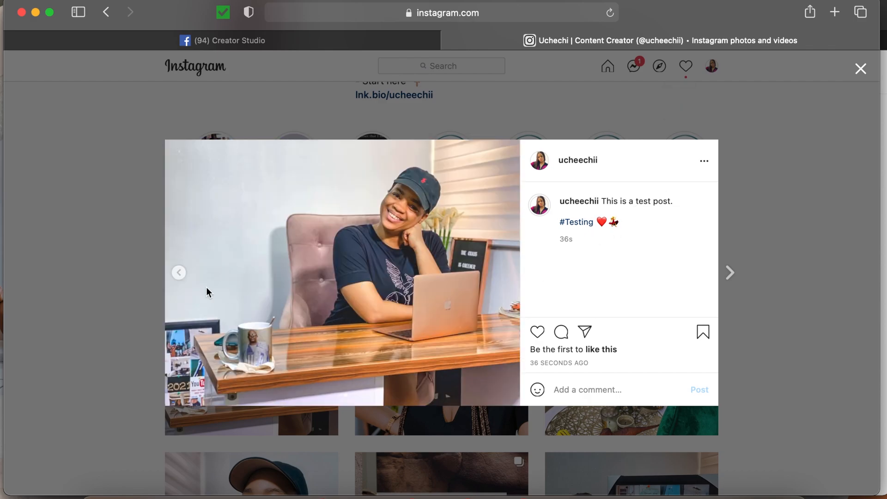
left_click(179, 273)
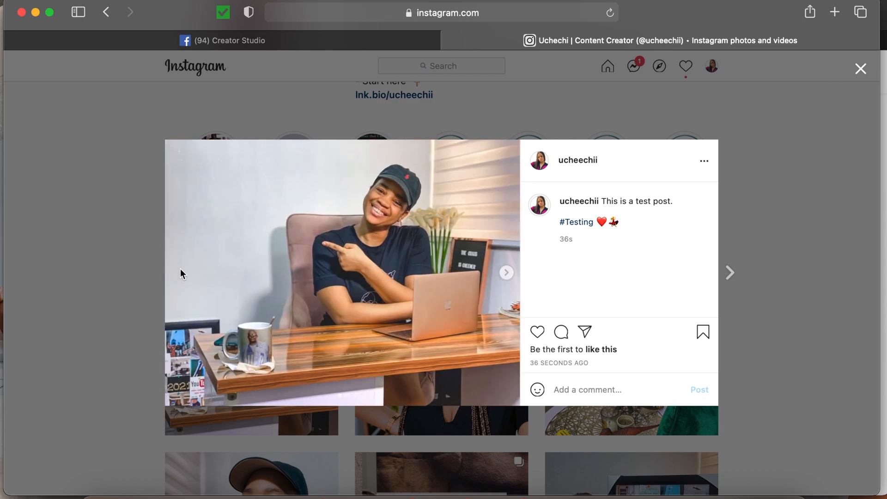
left_click(859, 72)
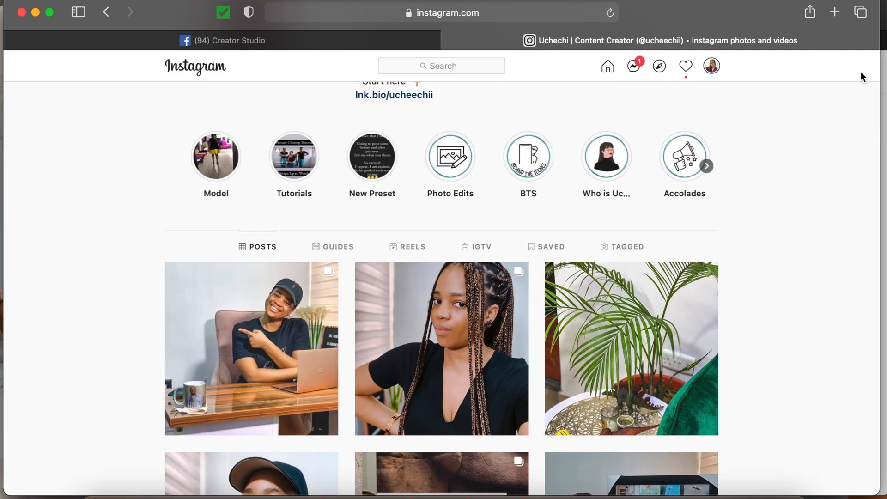
scroll(172, 356, "down", 1)
scroll(172, 356, "down", 4)
scroll(173, 356, "up", 10)
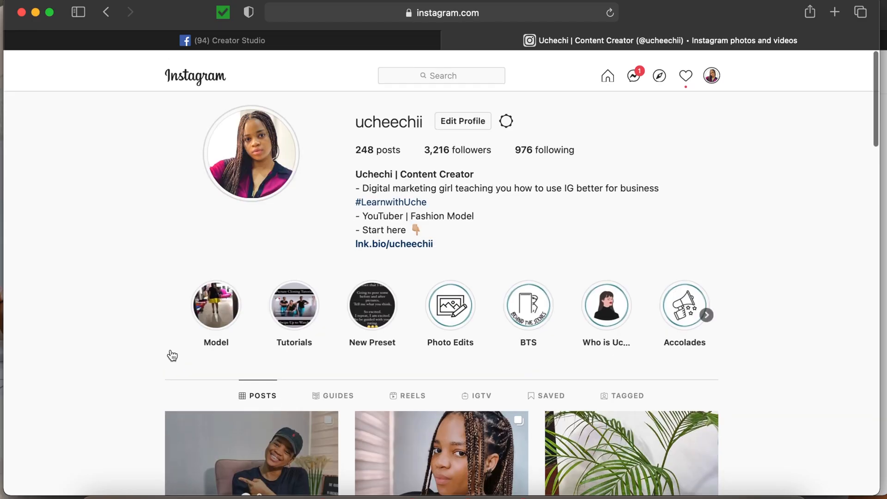